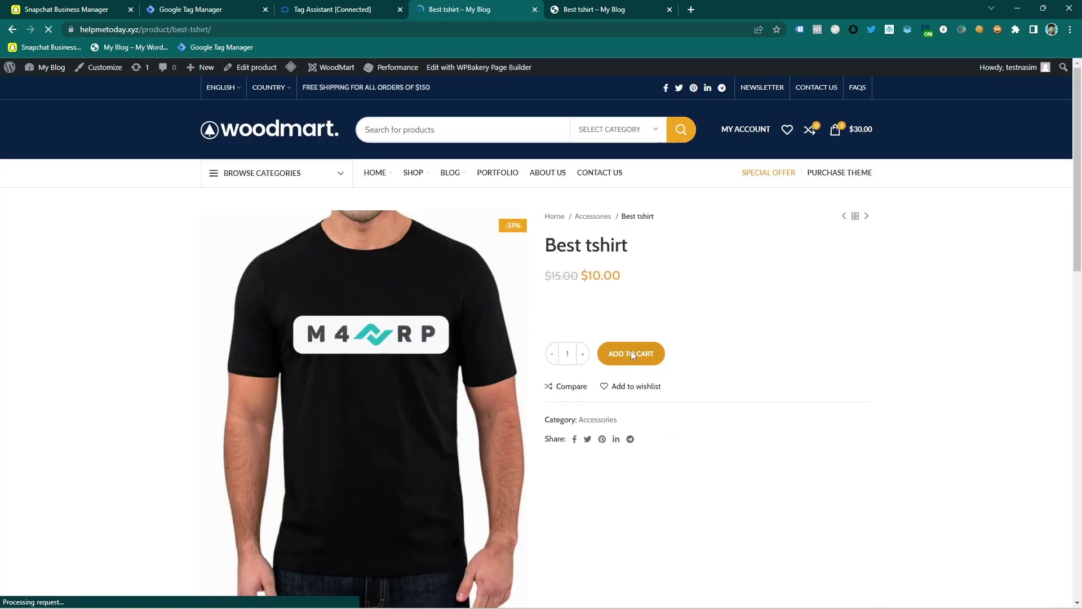
Add the Best tshirt to the cart and view the third pixel's ADD_CART event in Snap Pixel Helper.
click(633, 360)
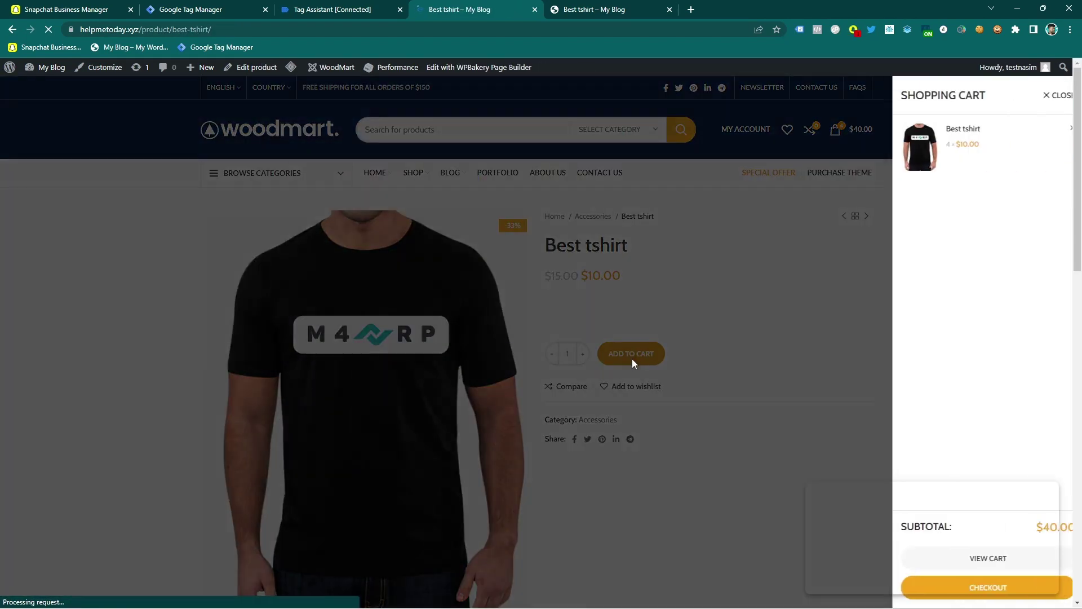
click(853, 30)
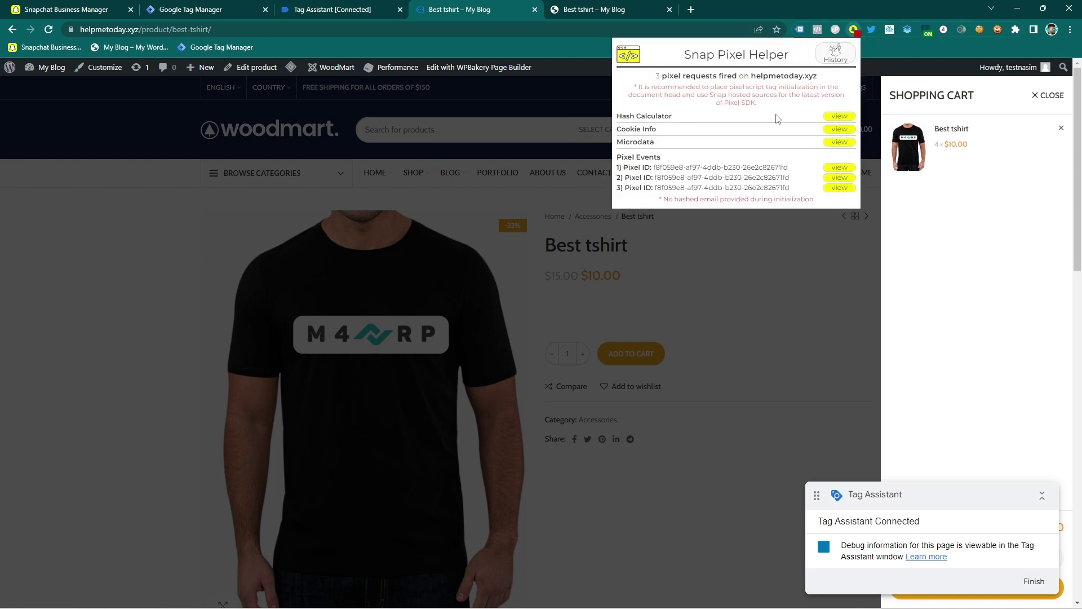
click(840, 188)
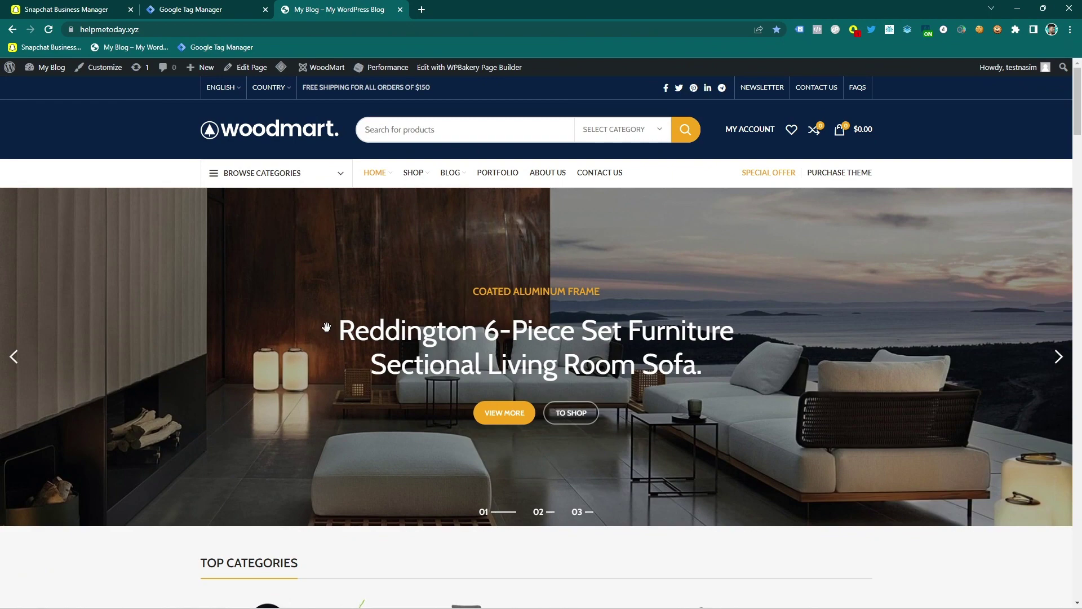
Check the Snap pixel requests on the homepage, then open the Best tshirt product page.
click(858, 33)
click(719, 276)
scroll(719, 276, down, 4)
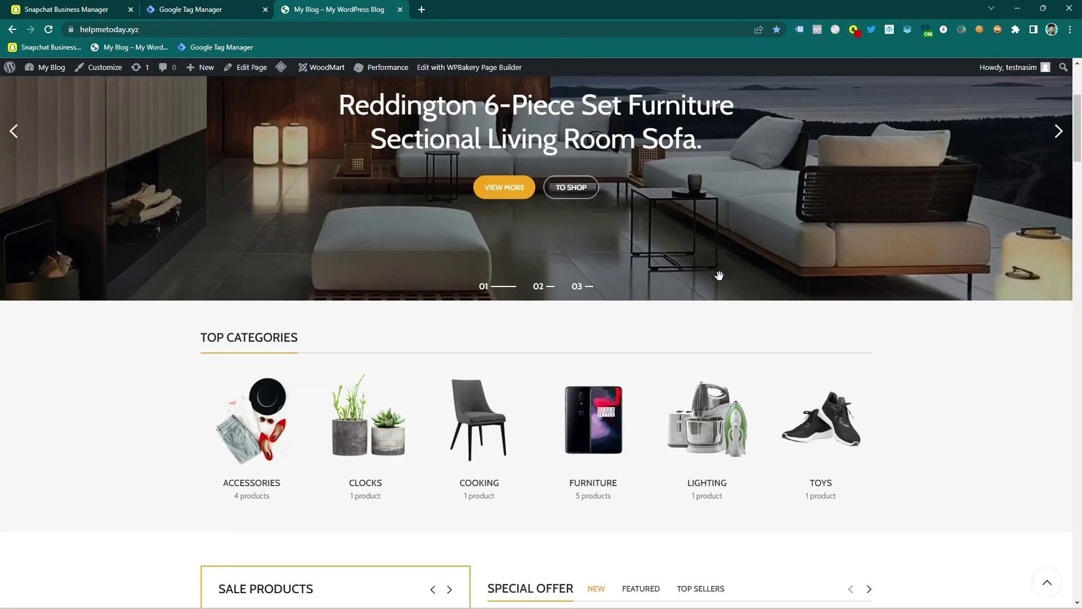
scroll(699, 327, down, 6)
click(699, 326)
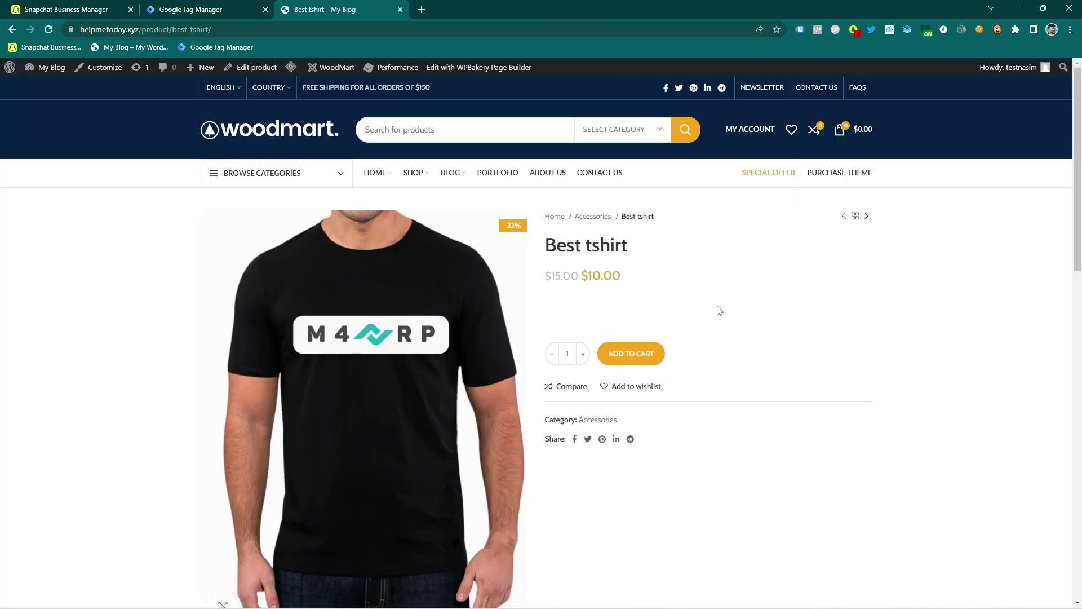
Add the Best tshirt to the cart, confirm only one Snap pixel request fired, and return to Tag Manager.
click(631, 353)
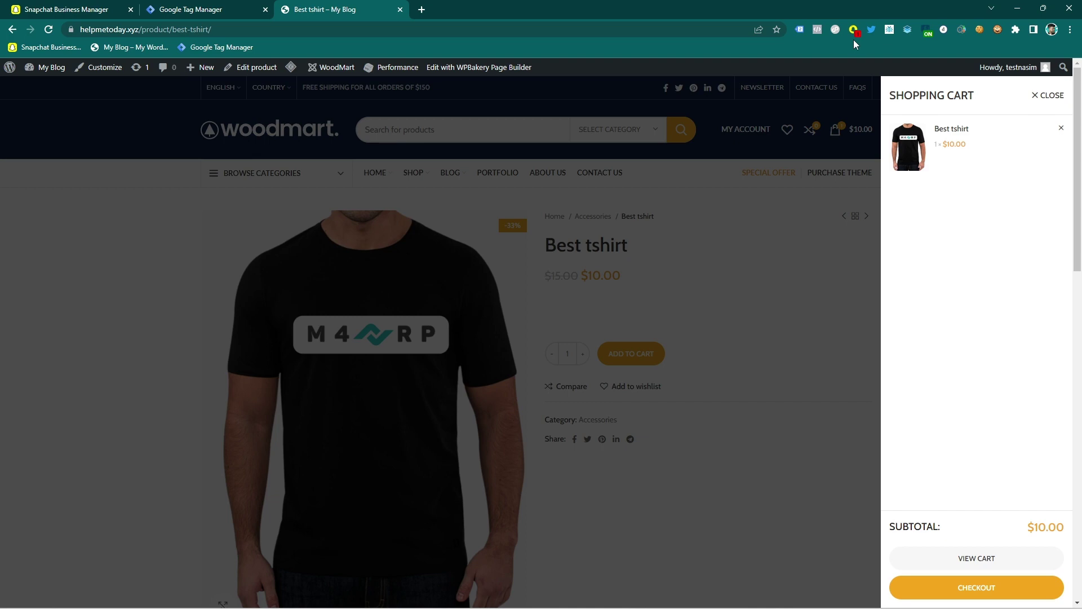
click(855, 23)
click(420, 240)
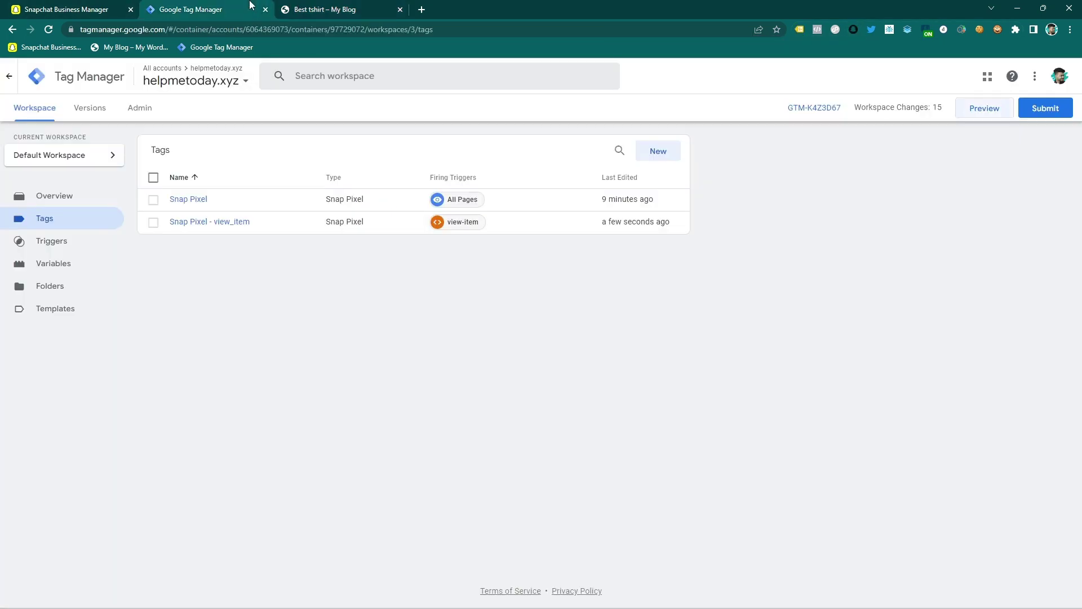
click(169, 10)
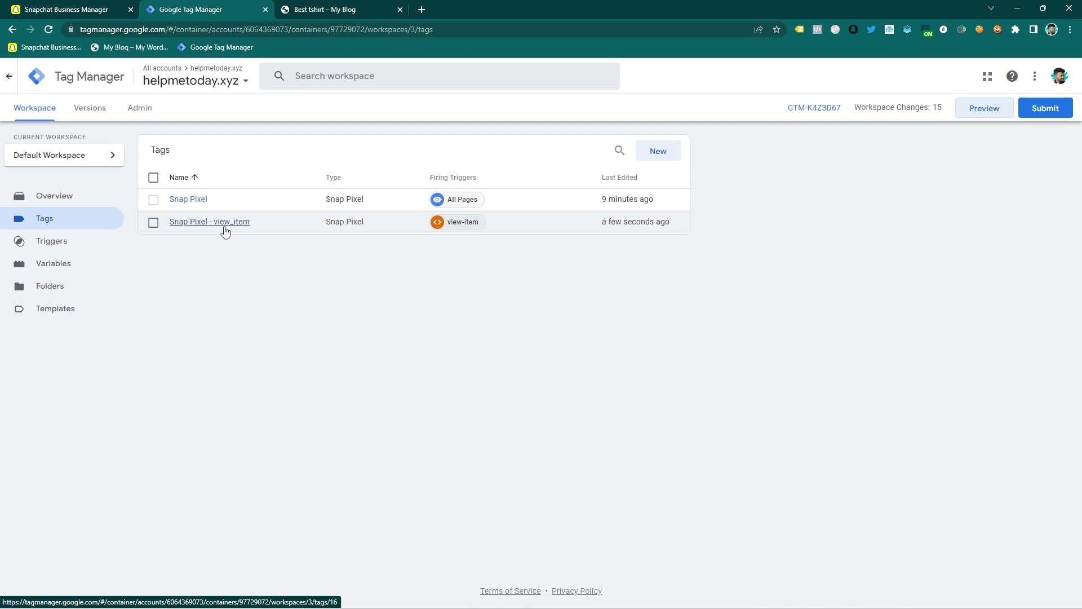
Start a Tag Manager preview connected to helpmetoday.xyz and open the store homepage under debugging.
click(962, 114)
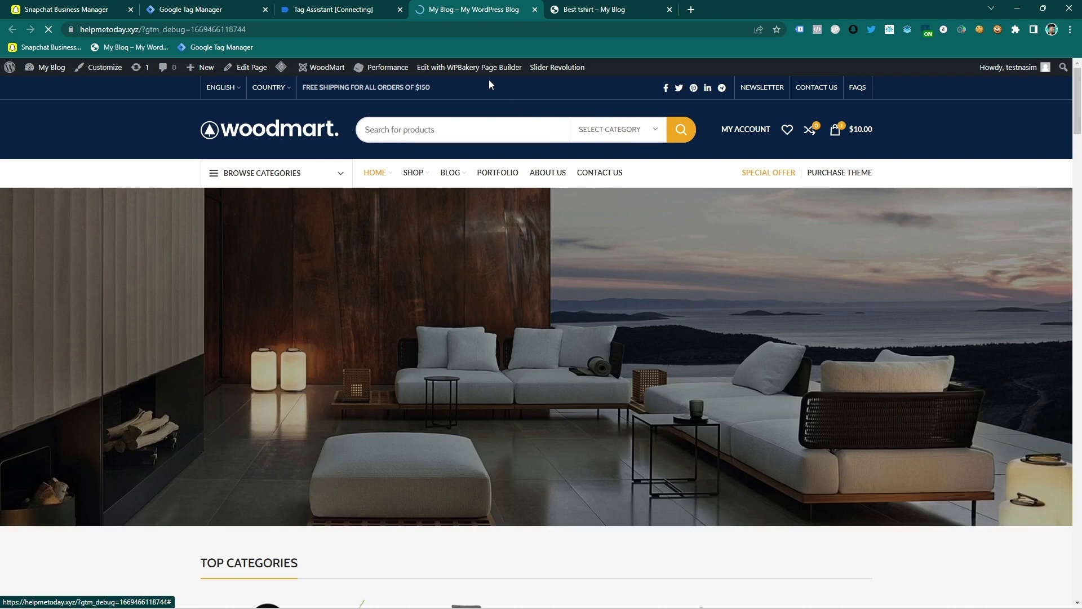
click(348, 4)
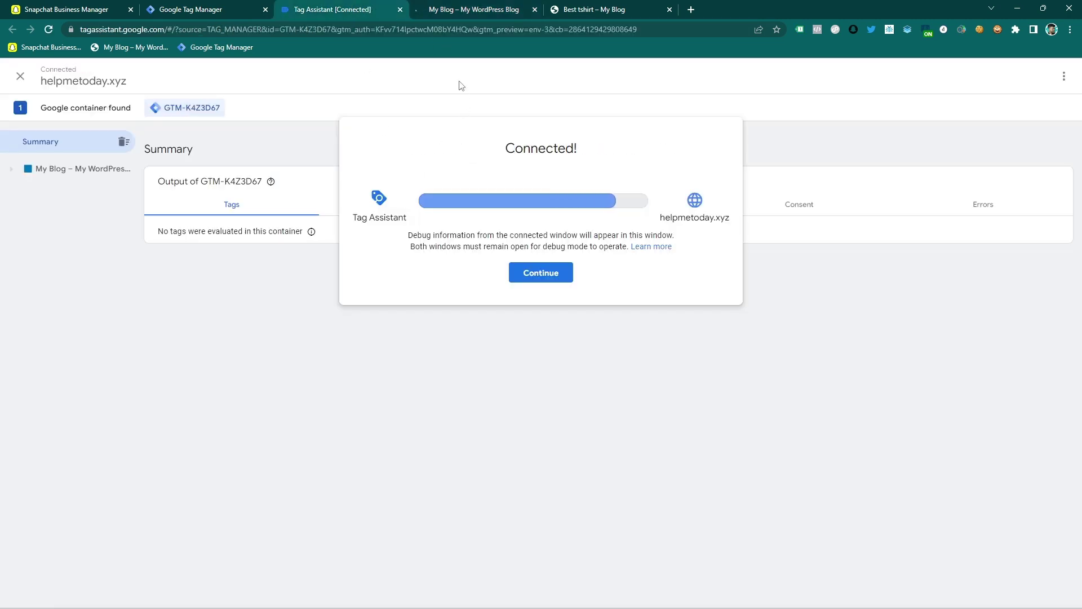
click(519, 273)
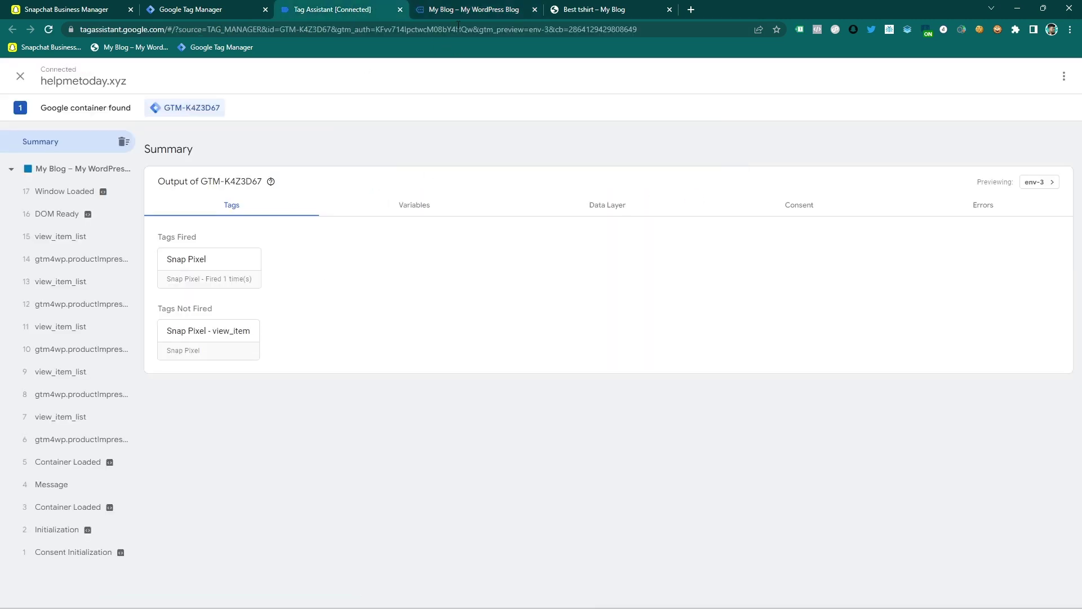
click(480, 9)
scroll(717, 439, down, 8)
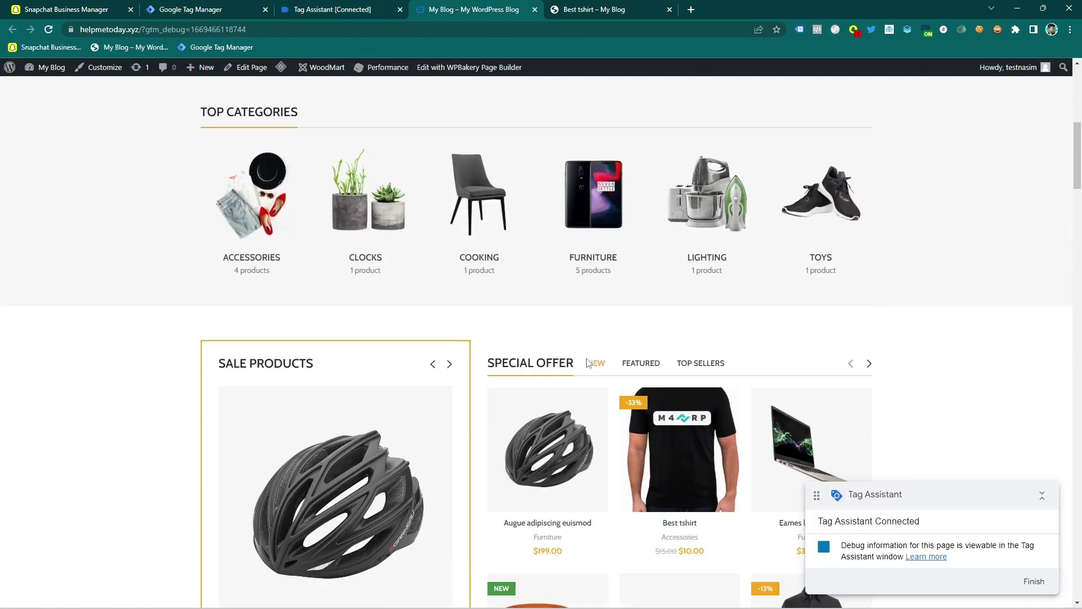
Open the Best tshirt, add it to the cart, and check the Snap pixel requests before and after.
click(717, 439)
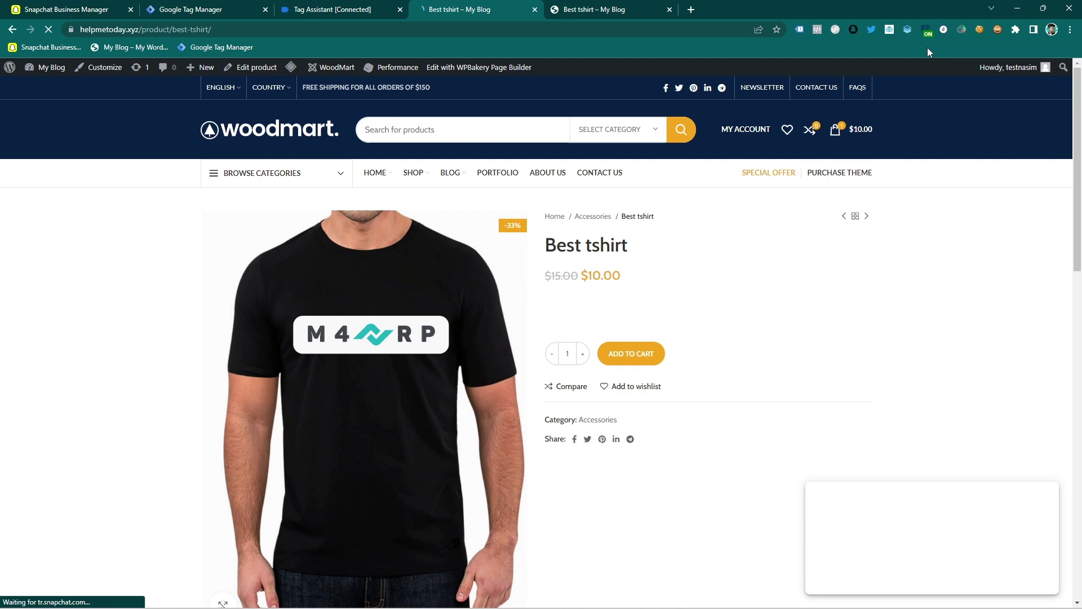
click(854, 30)
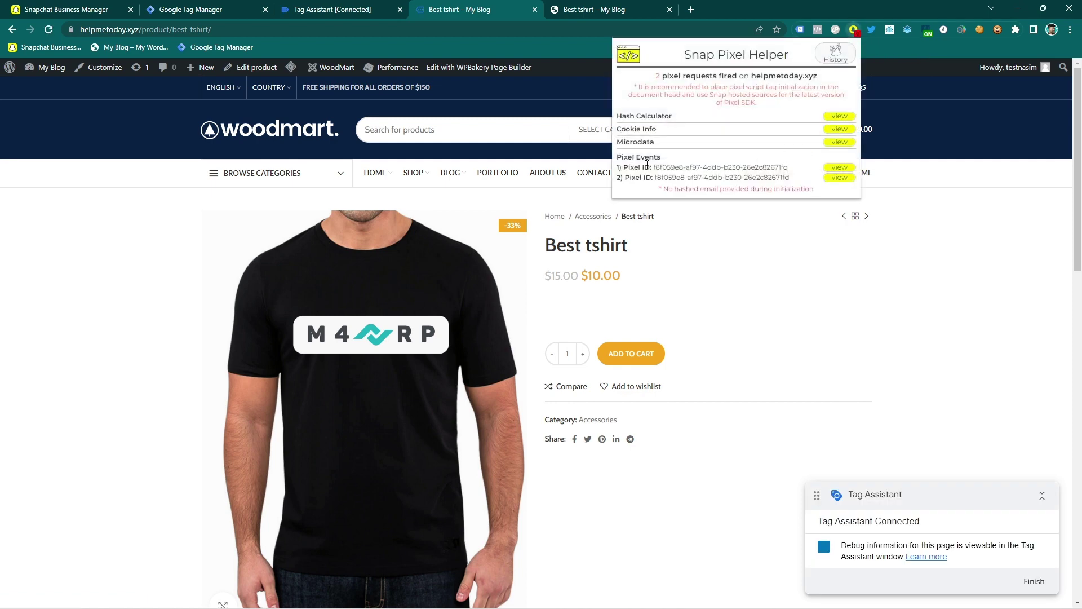
click(834, 179)
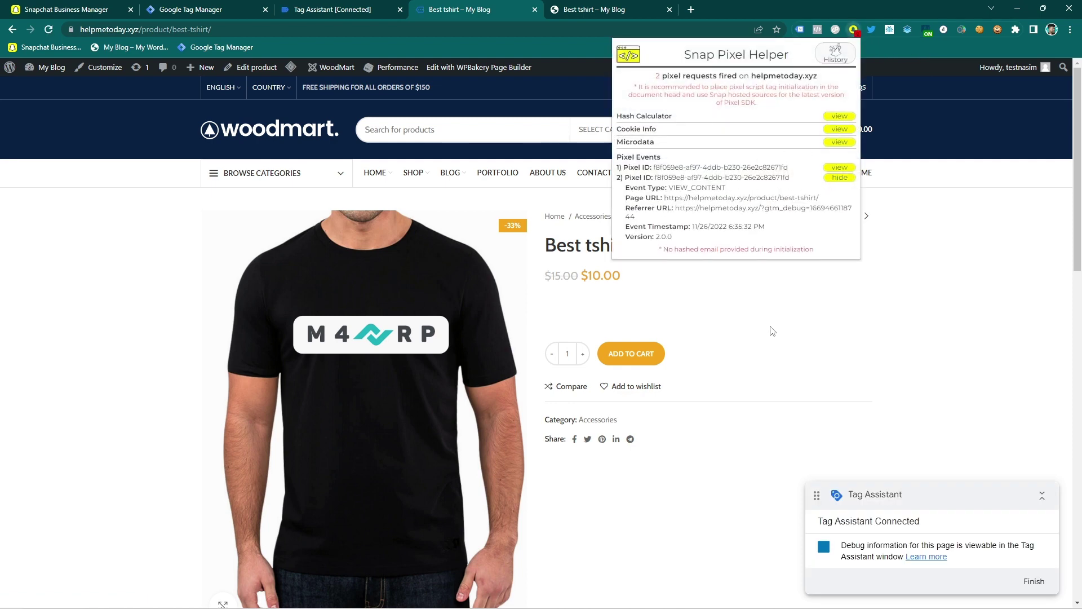
click(630, 356)
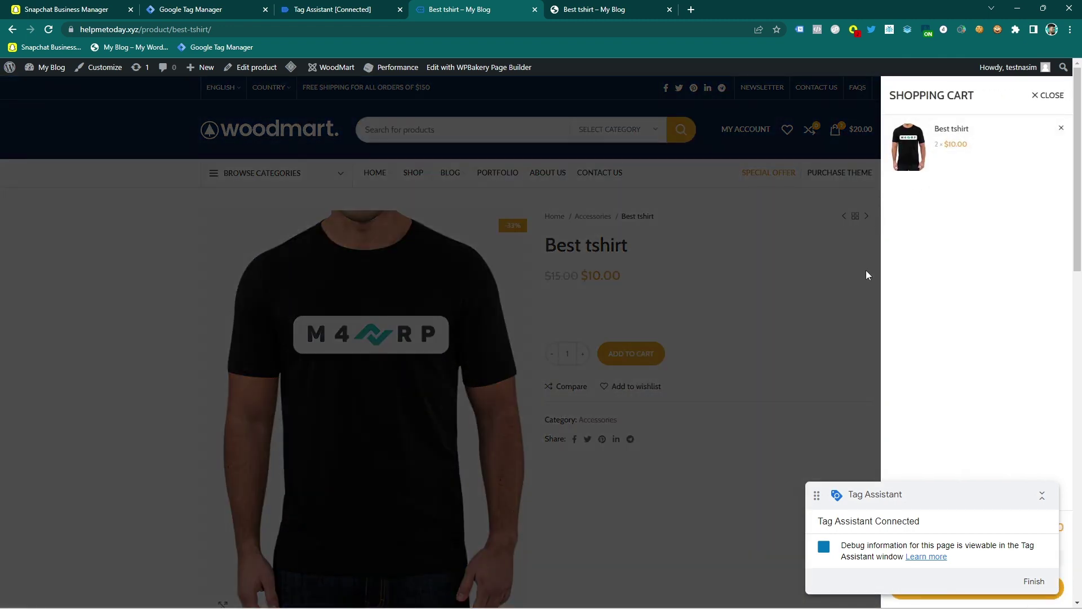
click(859, 130)
click(854, 29)
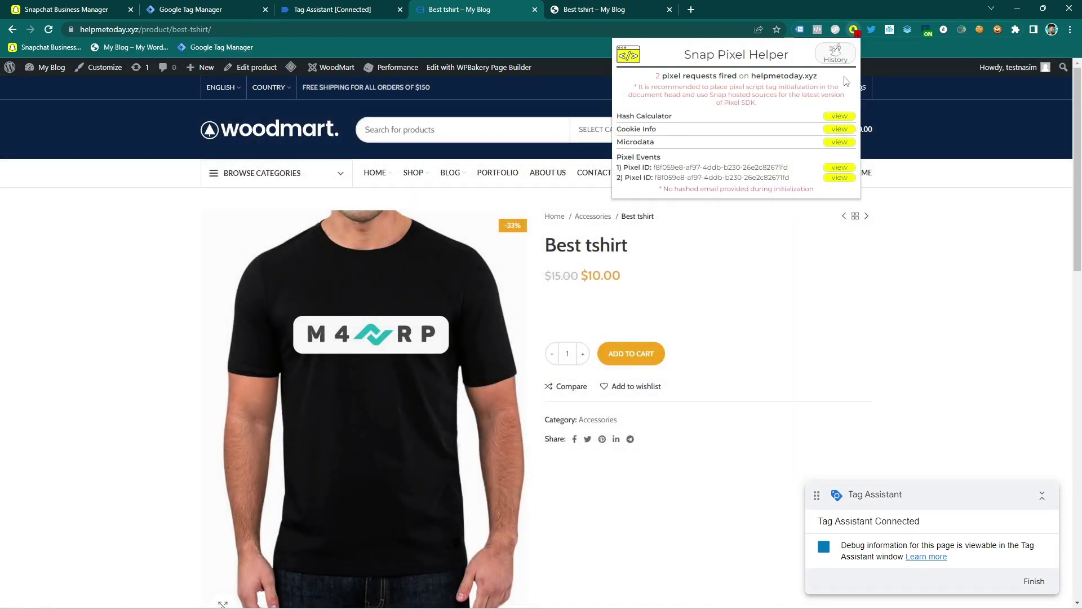
In Tag Assistant, inspect event 31 add_to_cart, which fires no Snap tag, and copy its name.
click(333, 9)
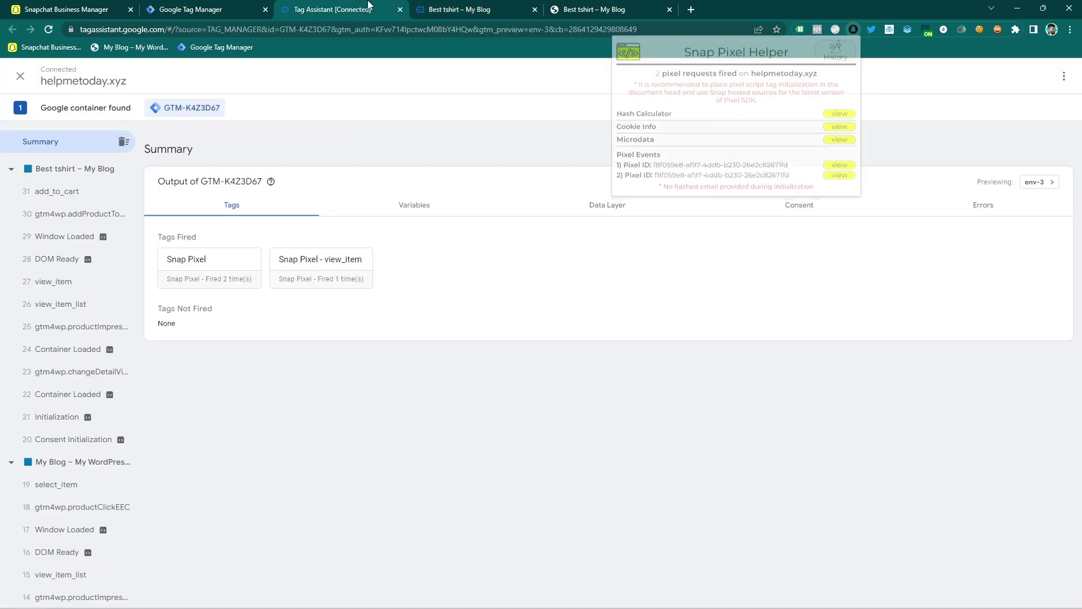
click(48, 213)
click(55, 193)
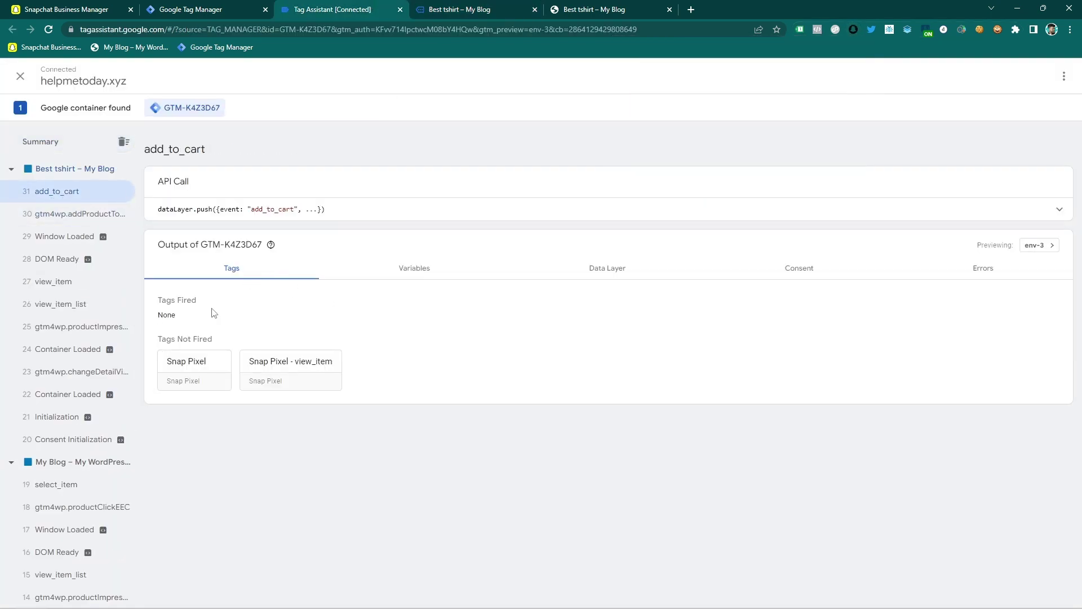
double_click(272, 209)
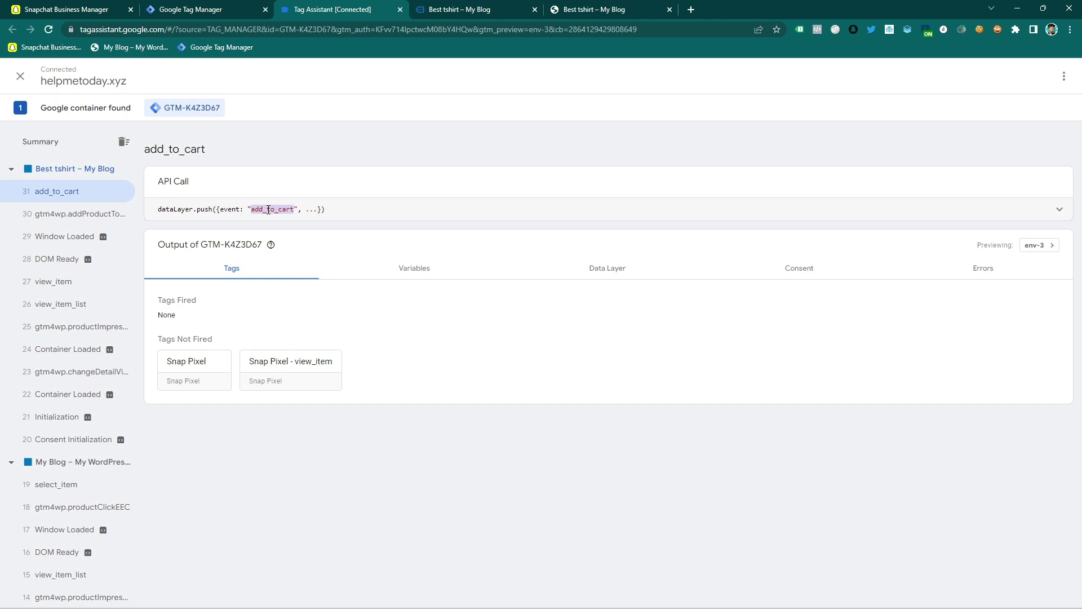
right_click(269, 211)
click(283, 220)
click(204, 8)
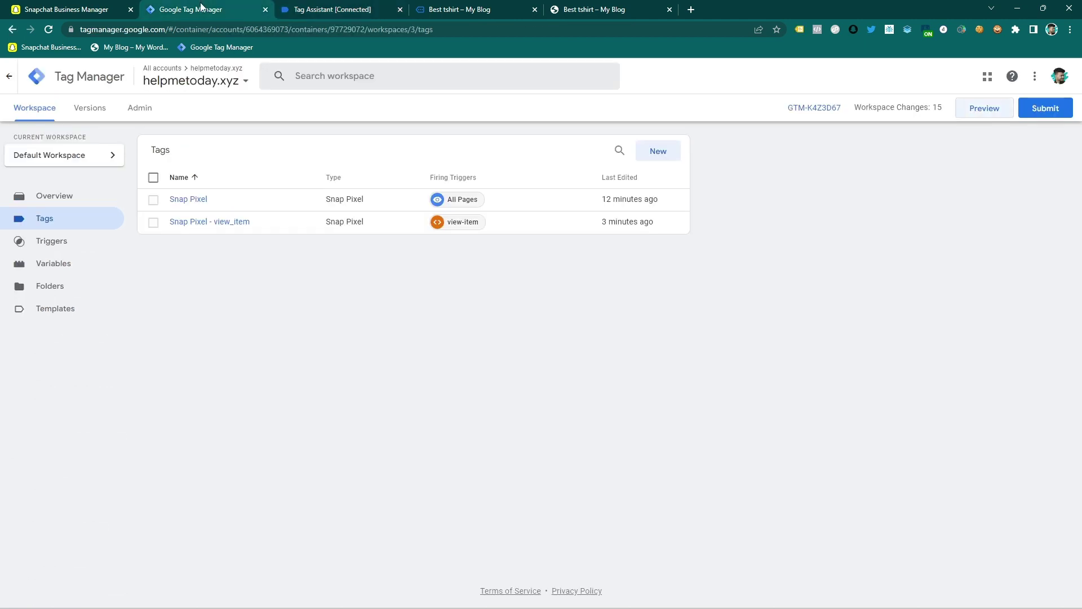
Create a Custom Event trigger for event add_to_cart, title it add_to_cart, and save it.
click(66, 238)
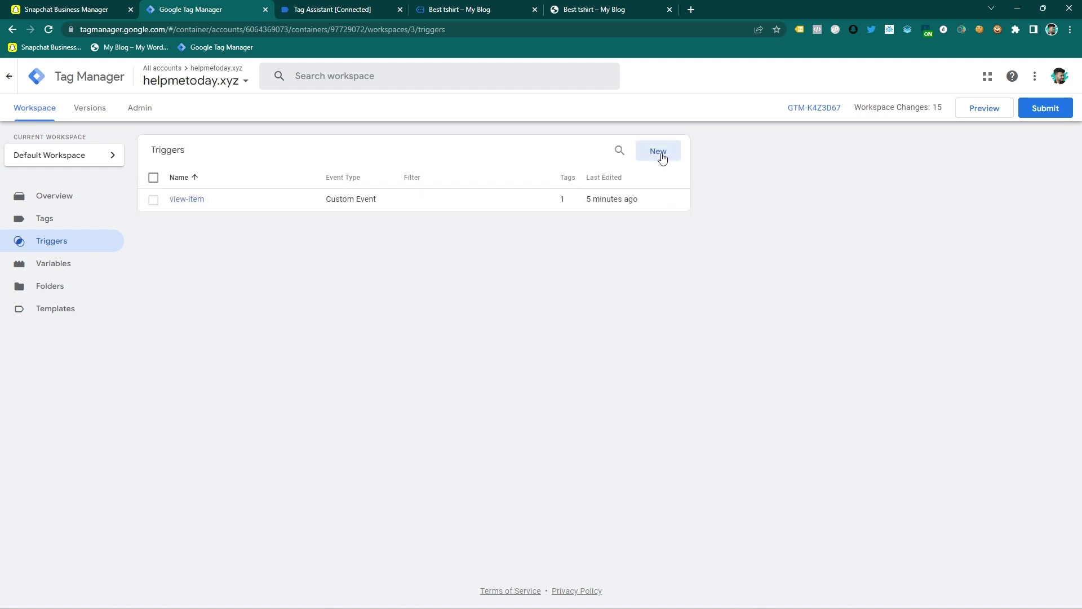
click(659, 152)
click(671, 179)
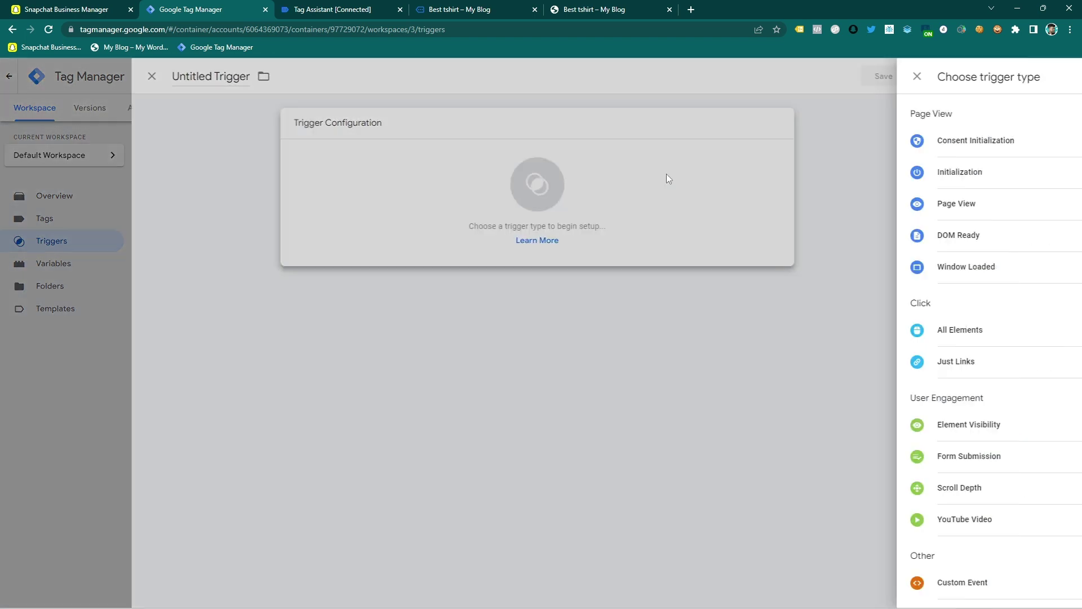
click(776, 587)
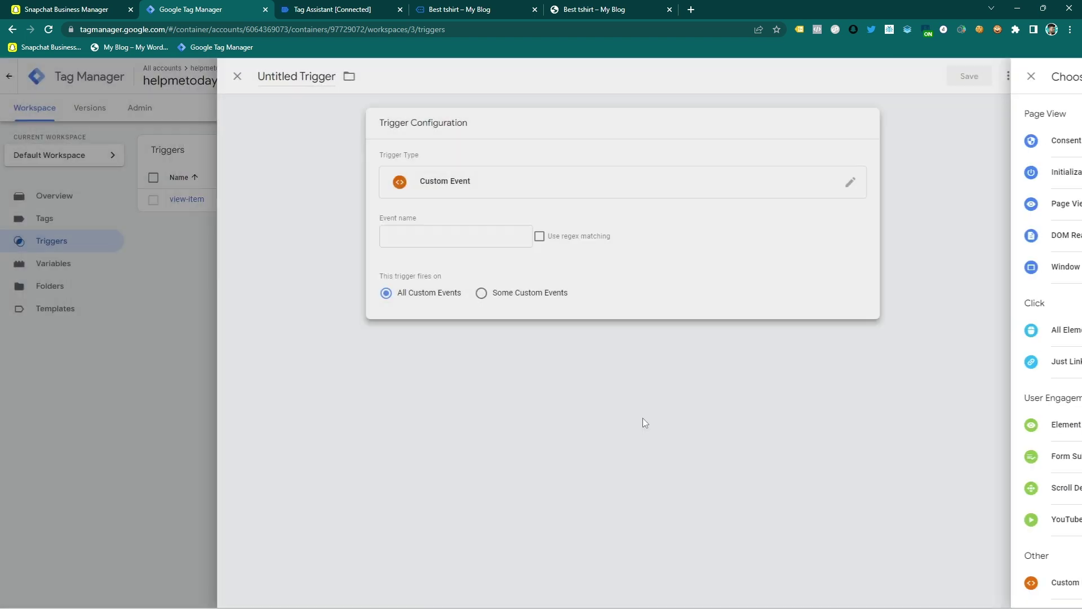
click(500, 243)
text(add_to_cart)
click(345, 75)
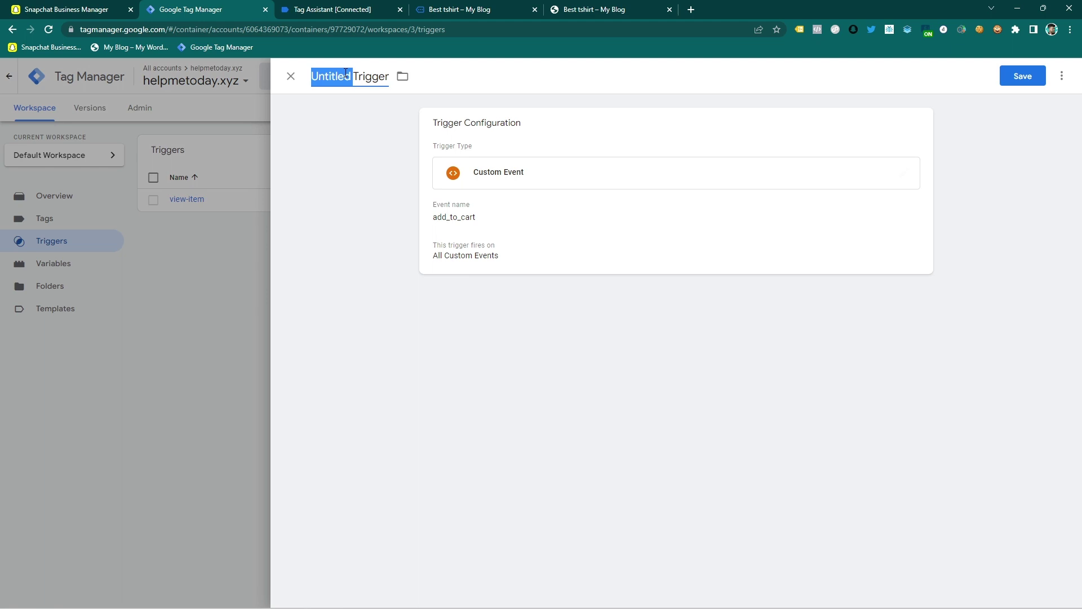
key(ctrl+v)
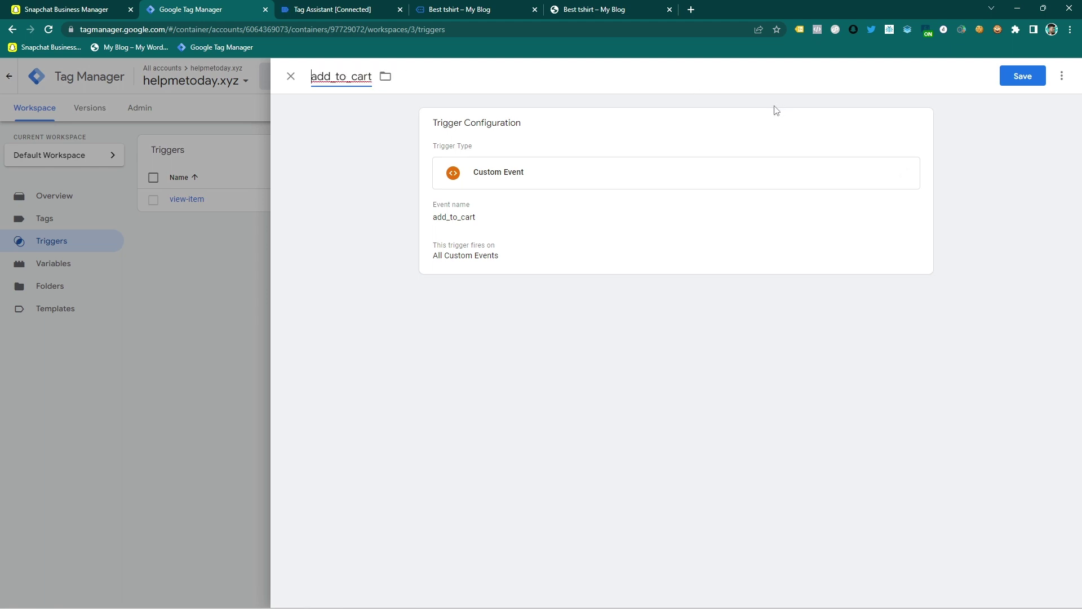
click(1010, 73)
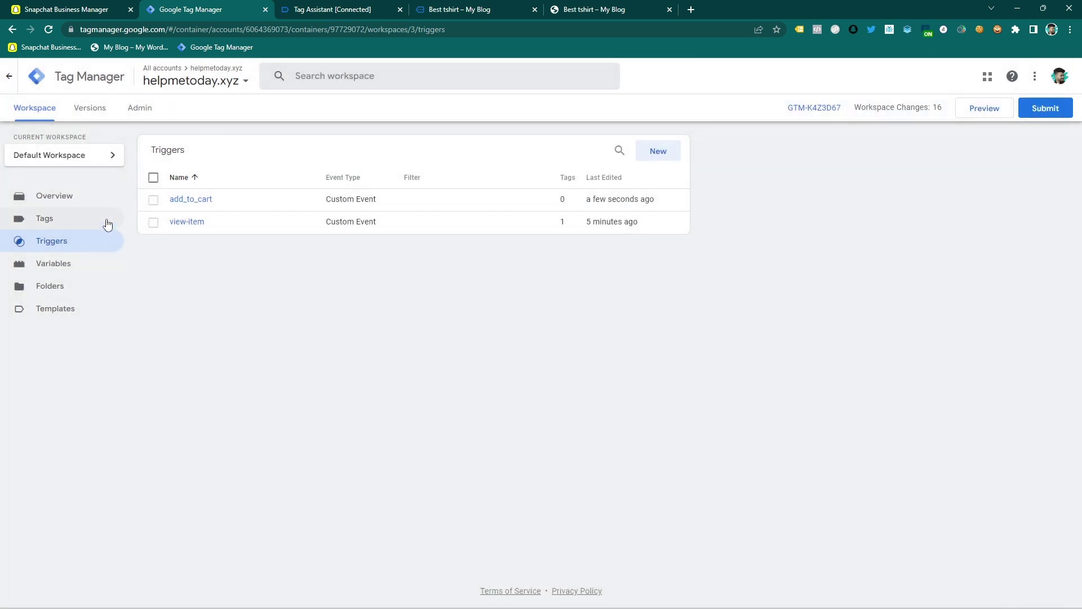
click(108, 223)
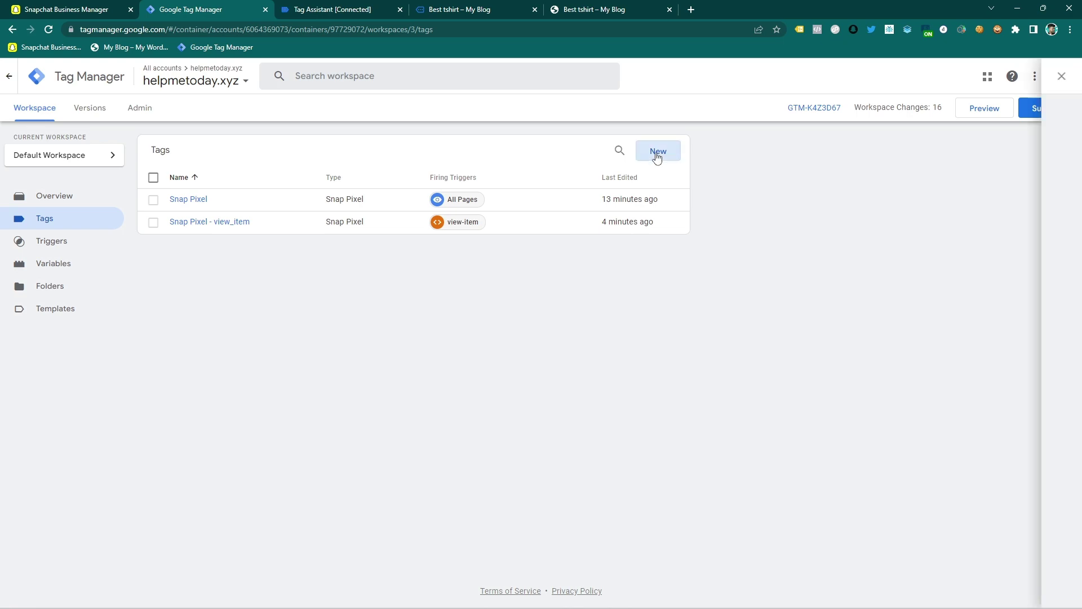
Create a new Snap Pixel tag with Pixel ID set to the Snapchat Pixel variable.
click(657, 158)
click(630, 169)
scroll(889, 340, down, 4)
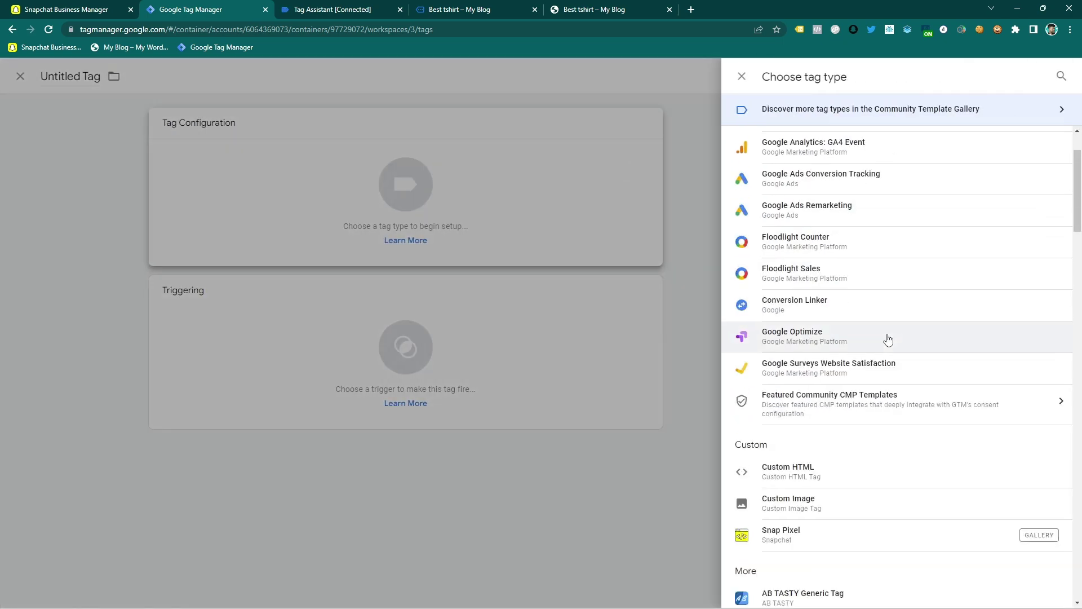
click(811, 402)
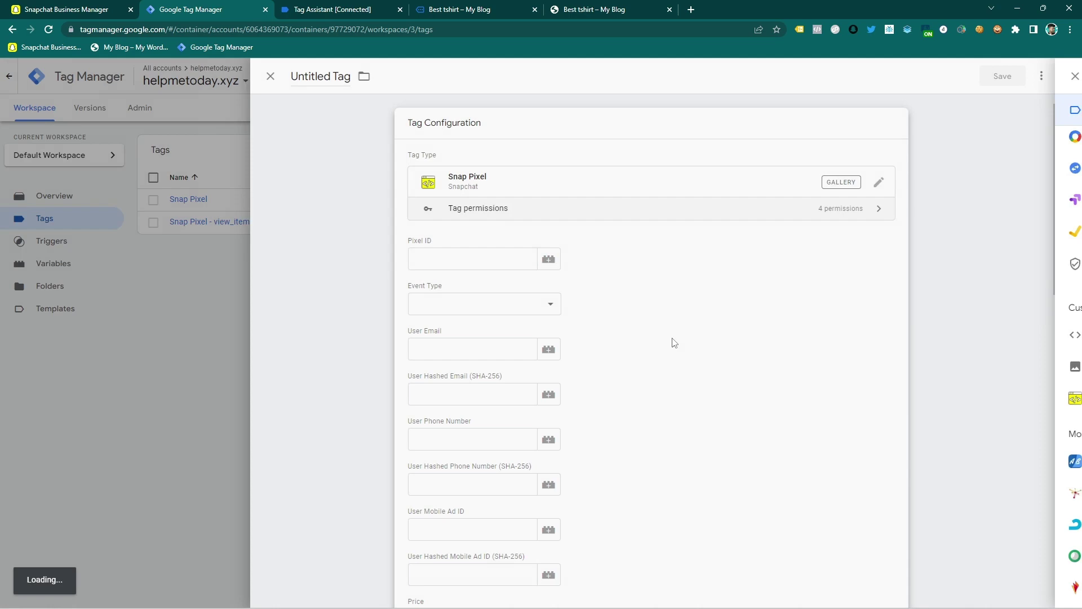
click(497, 259)
click(569, 260)
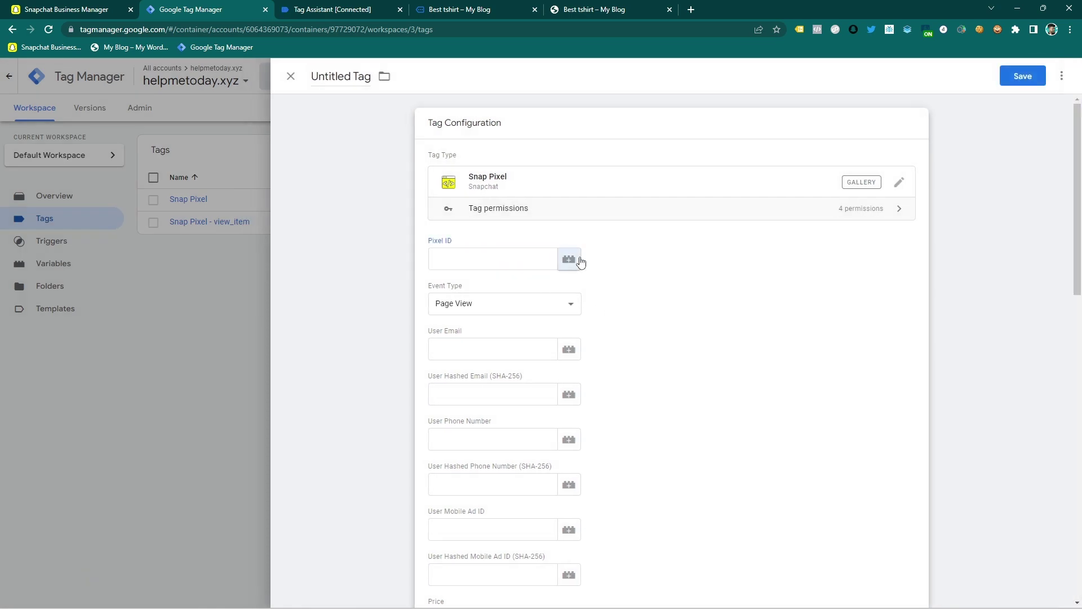
click(408, 126)
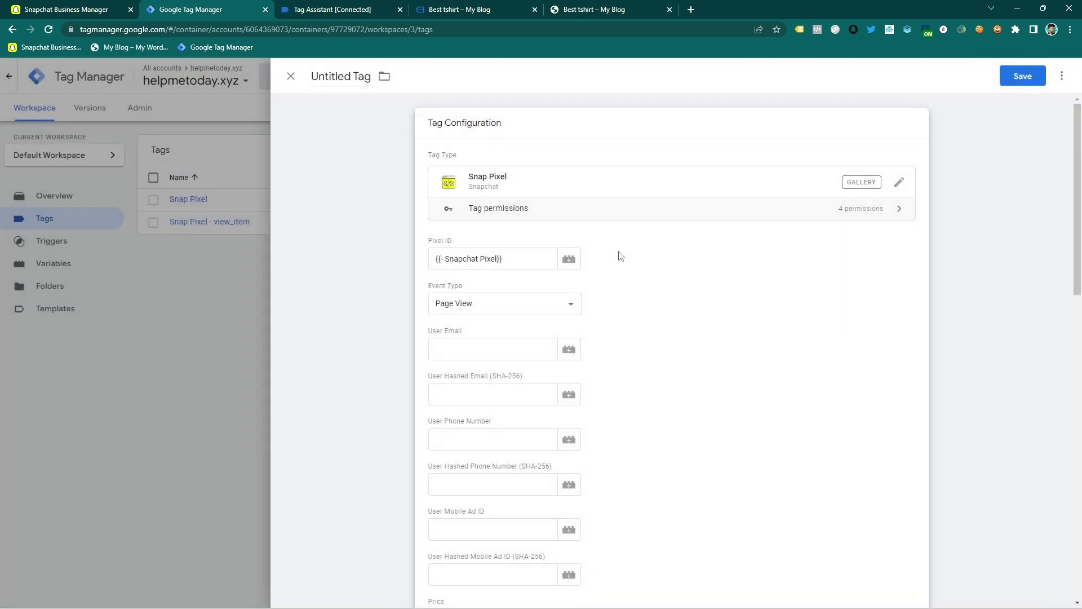
Set Price {{items-price}}, Item Category product, Item IDs {{item-id}} and Currency {{item-currency}}.
scroll(624, 360, down, 4)
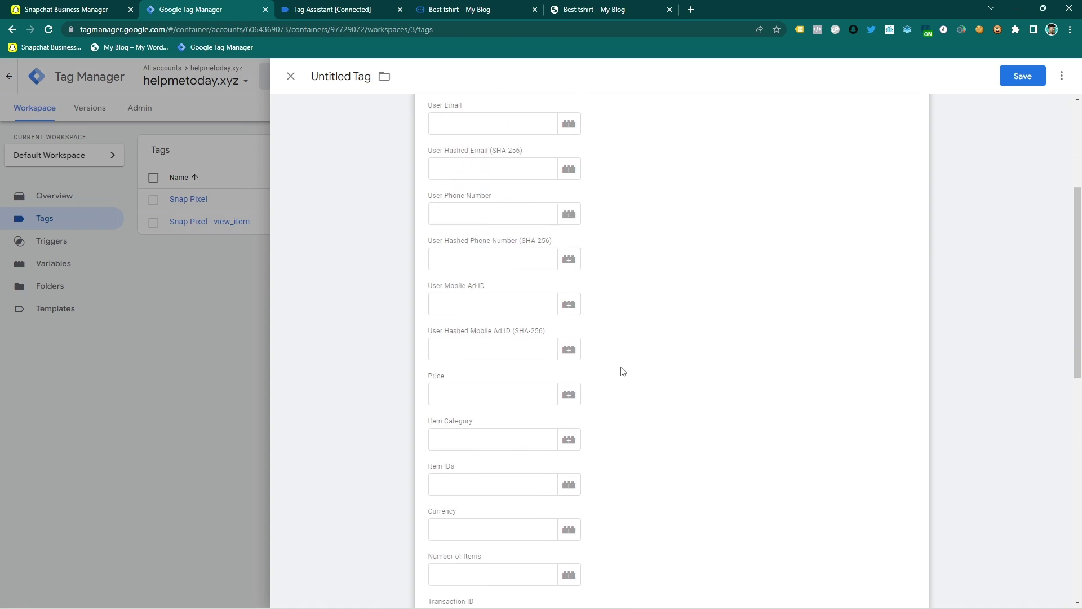
click(569, 394)
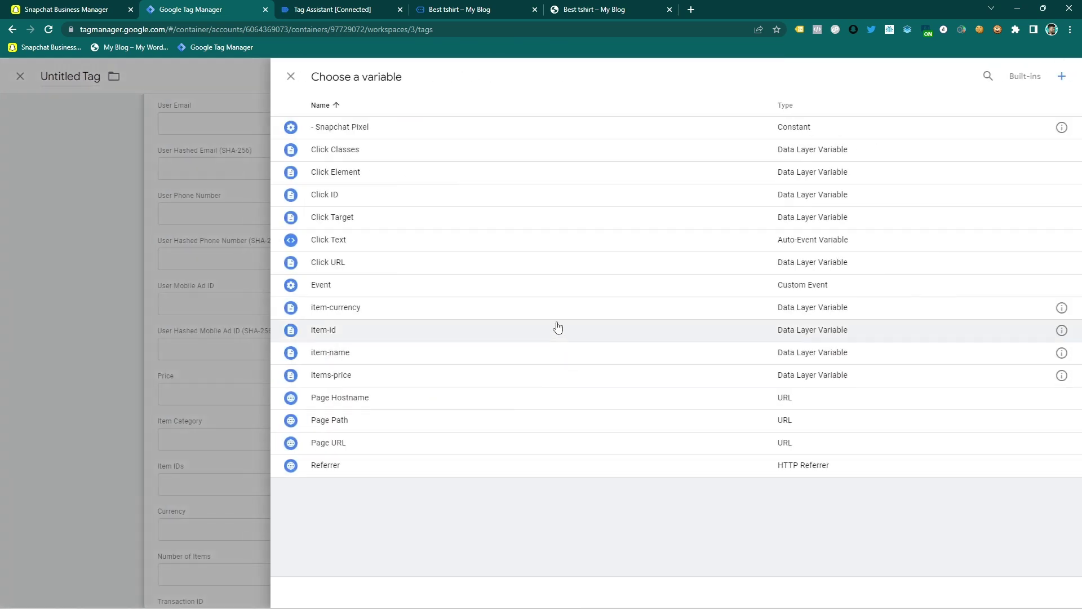
click(374, 375)
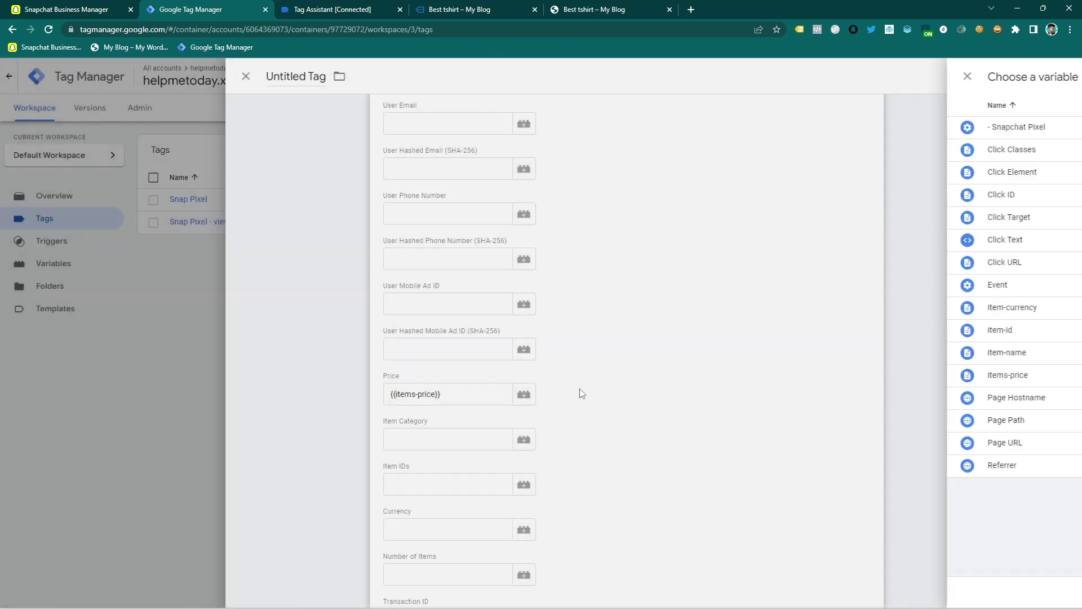
scroll(620, 394, down, 2)
click(512, 324)
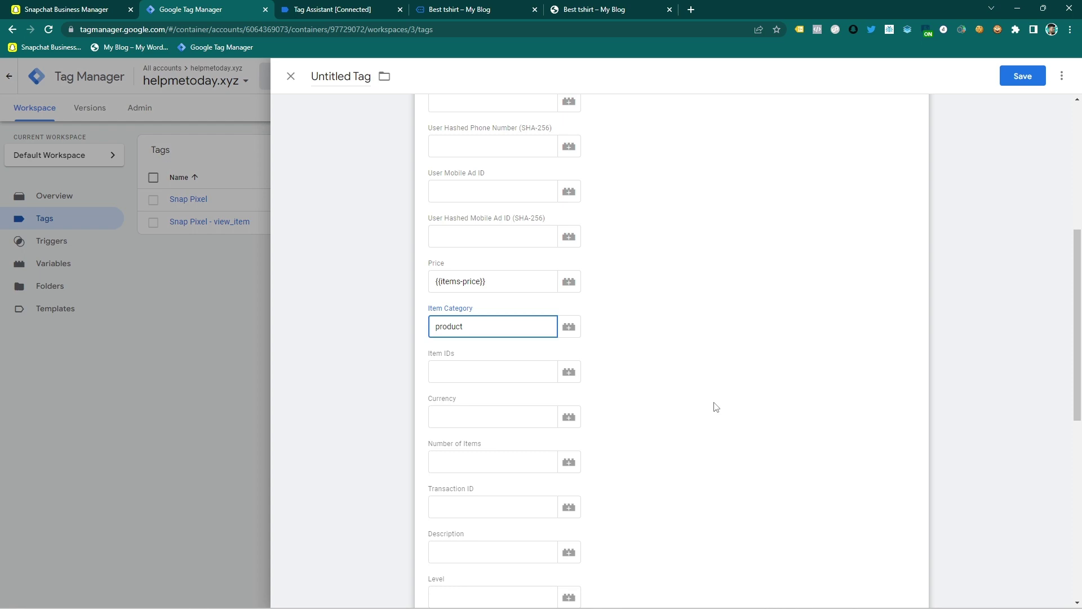
click(569, 373)
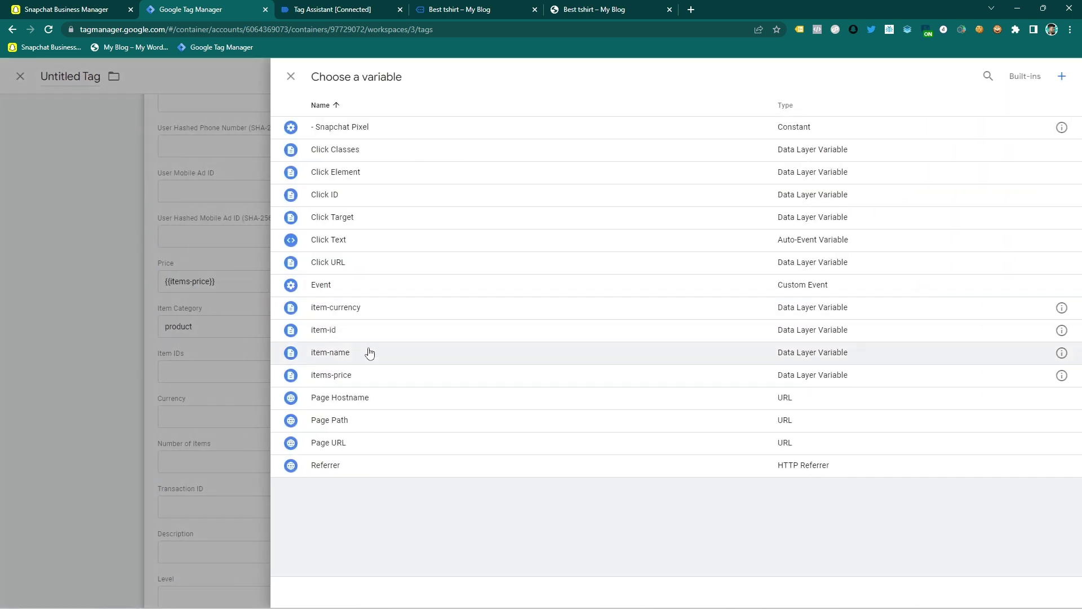
click(371, 331)
click(566, 418)
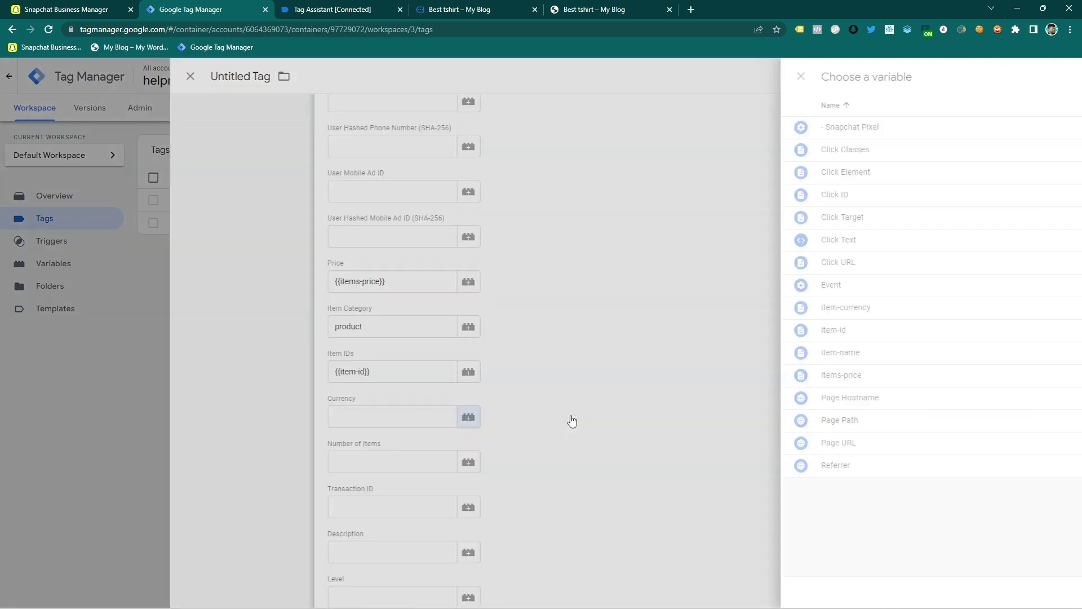
click(414, 316)
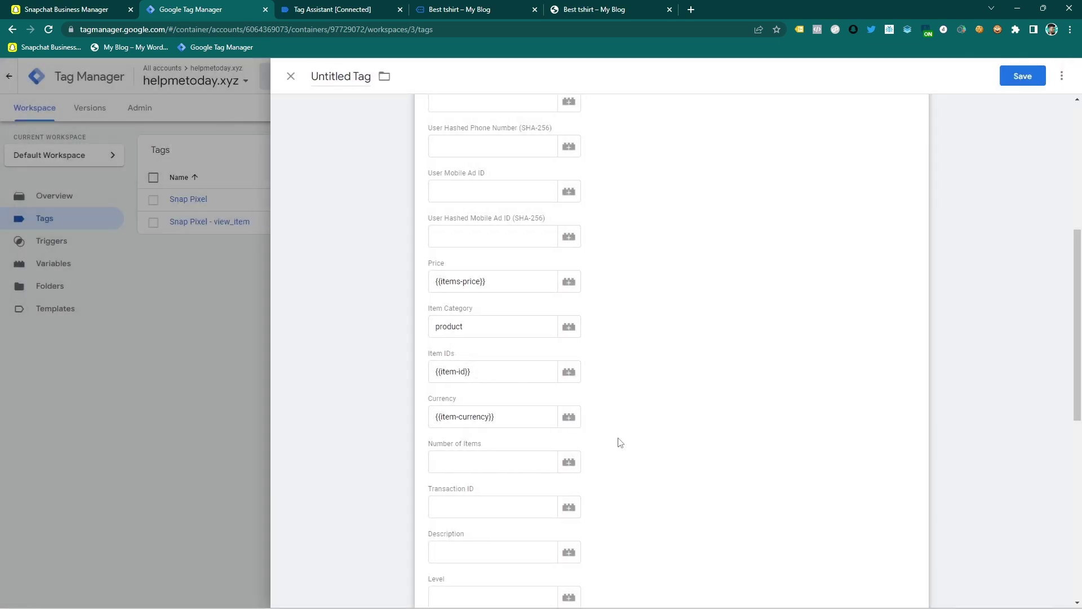
Attach the add_to_cart trigger to the tag and save it as 'Snap Pixel - add_to_cart'.
scroll(620, 443, down, 10)
click(546, 531)
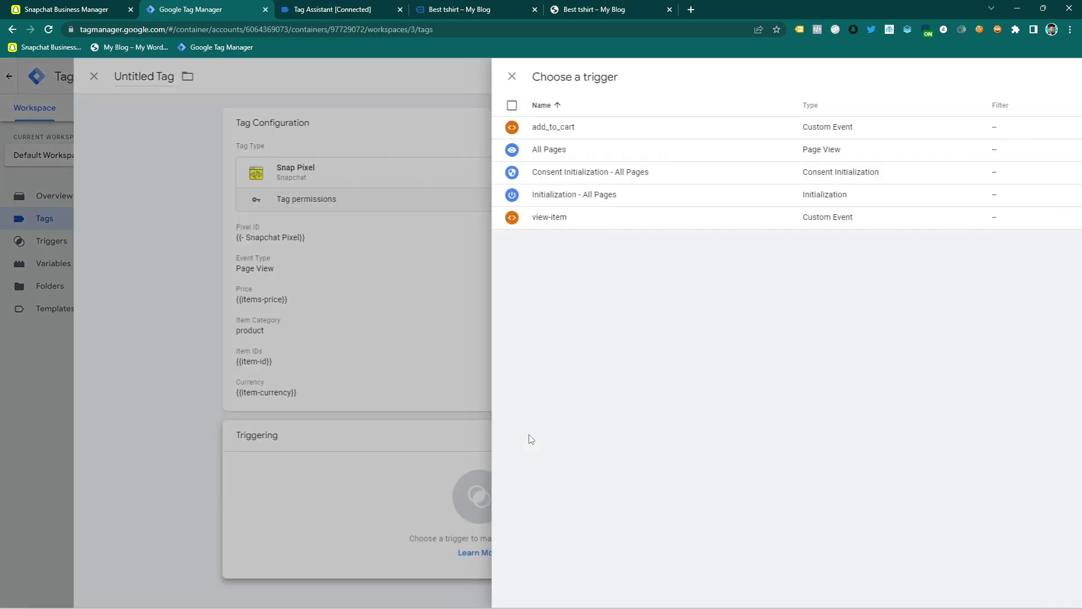
click(356, 131)
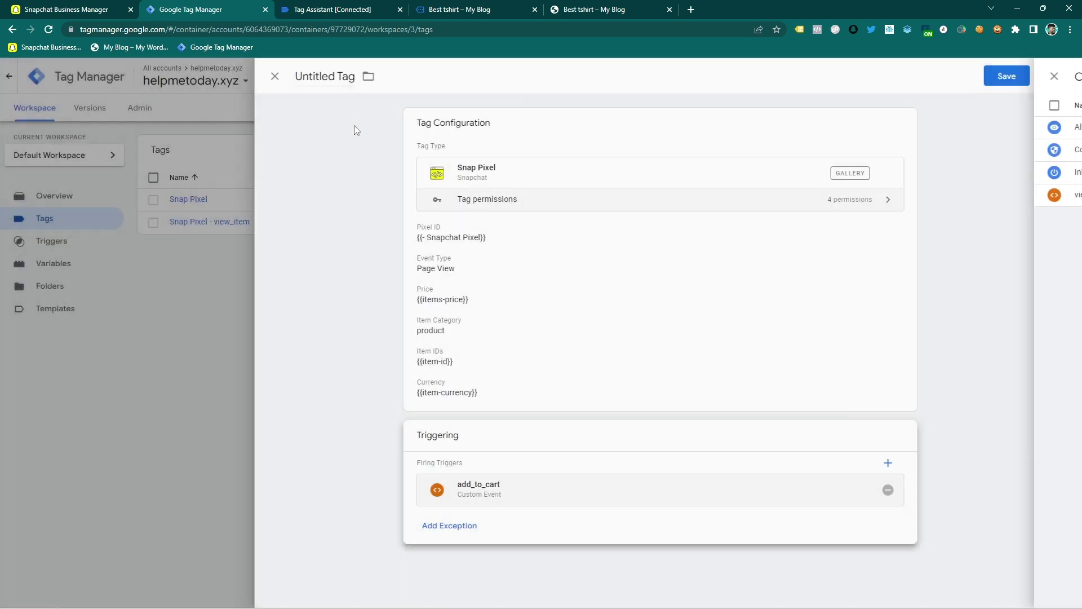
click(1023, 76)
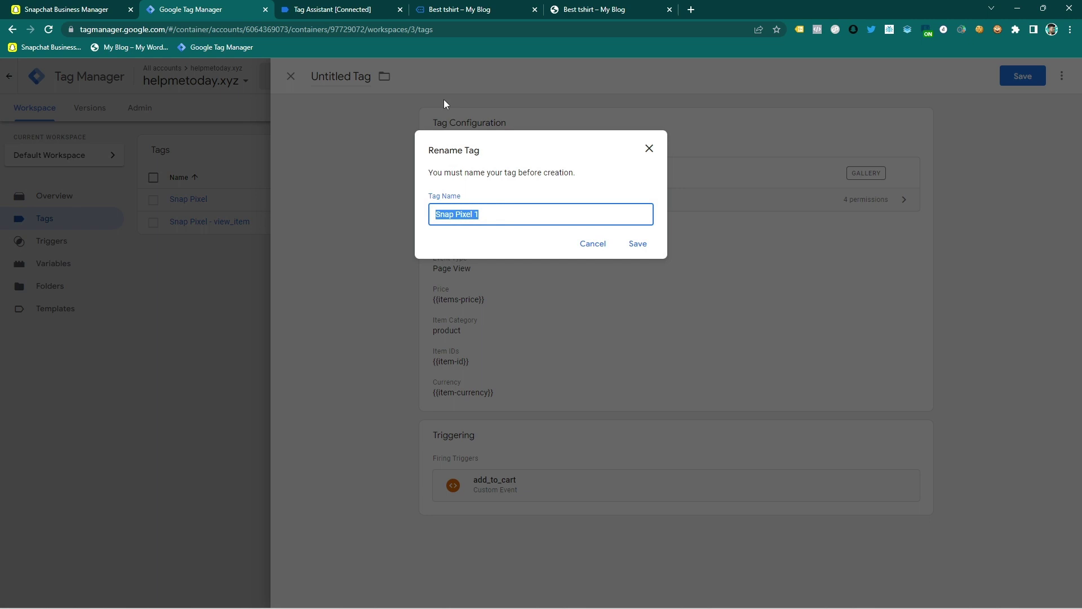
click(478, 216)
text(add_to_cart)
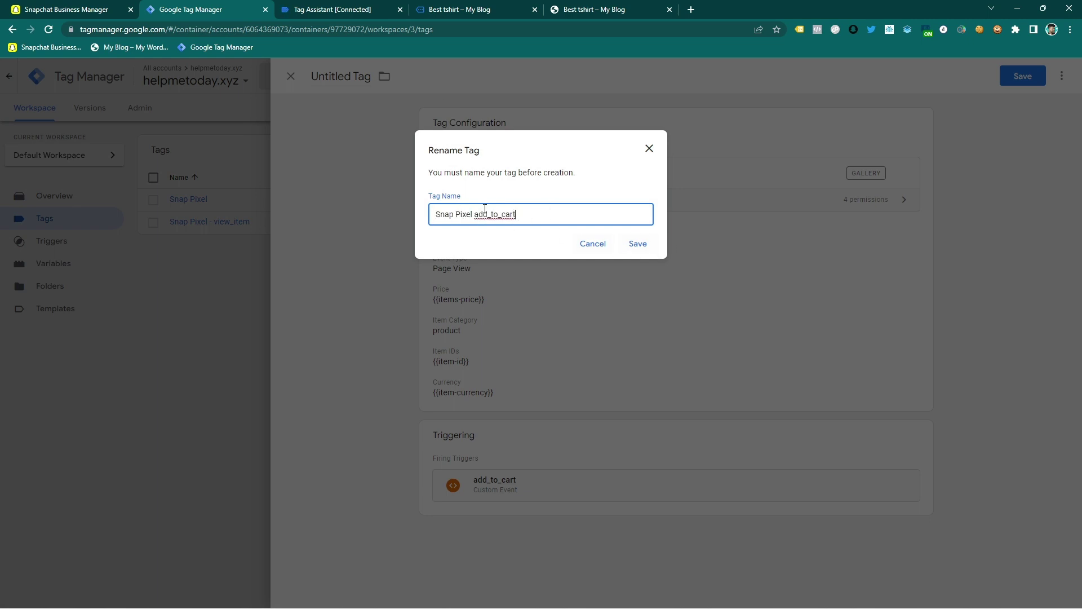
text(-)
click(636, 244)
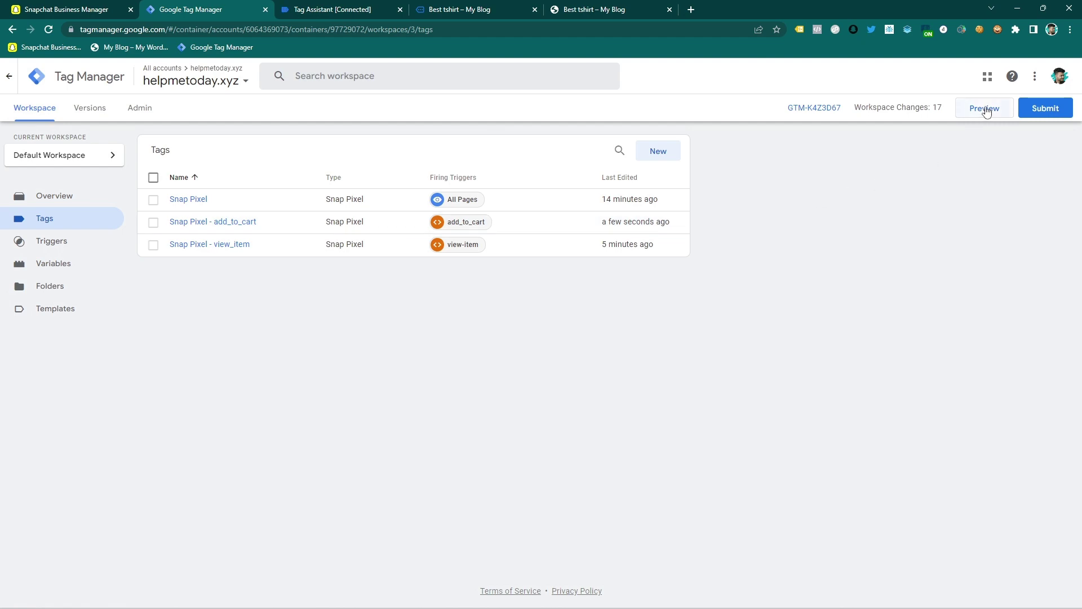
Start a fresh Tag Manager preview and connect Tag Assistant to the store.
click(986, 112)
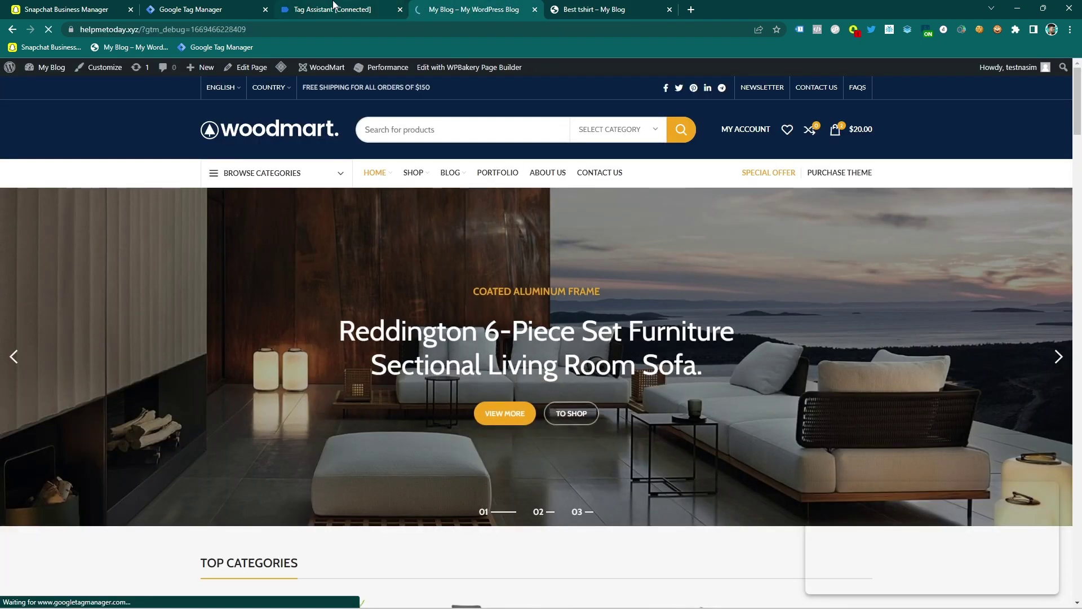
click(334, 7)
click(514, 270)
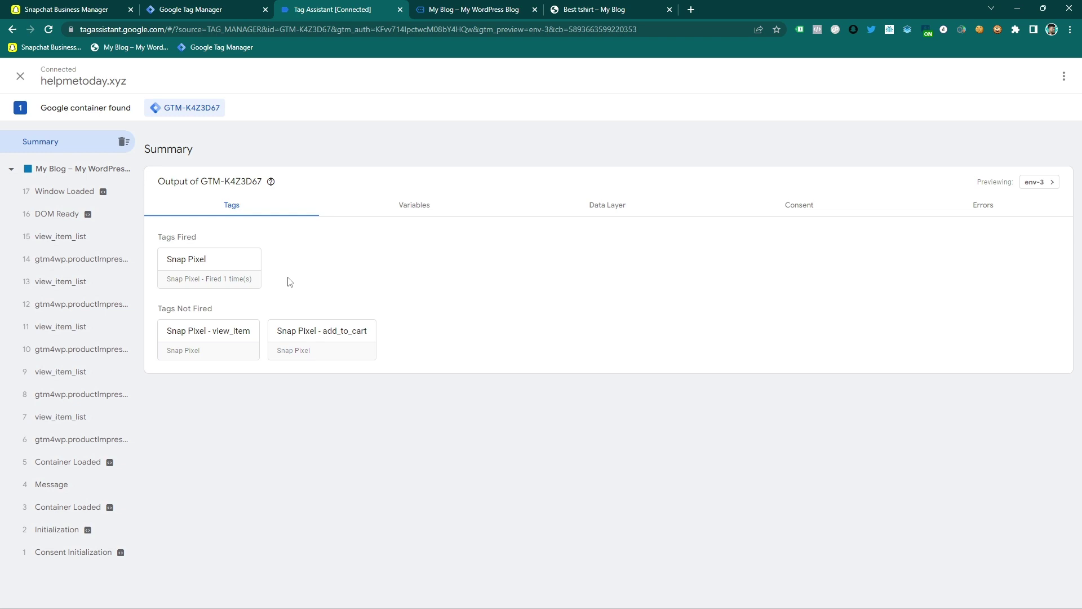
click(517, 7)
Open the Best tshirt product page and add it to the cart, bringing the total to $30.00.
scroll(682, 212, down, 10)
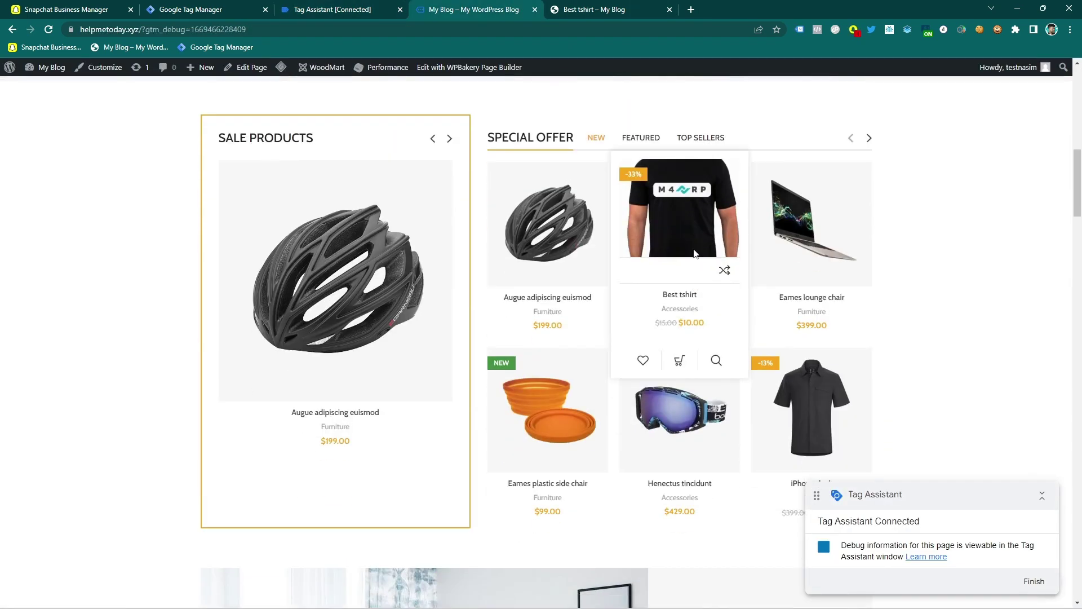
click(694, 217)
scroll(682, 237, down, 5)
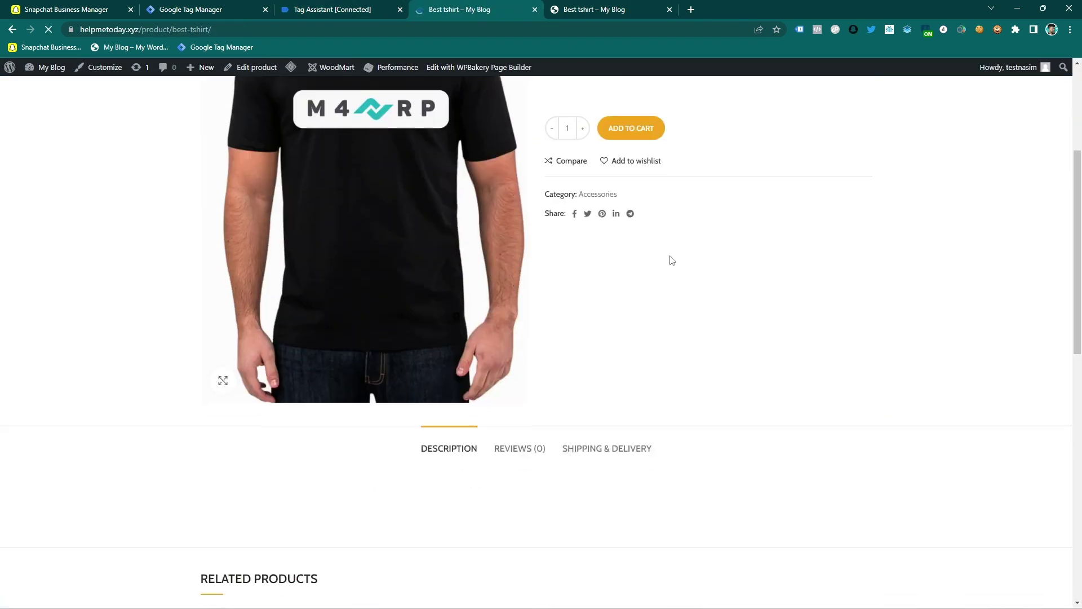
click(633, 130)
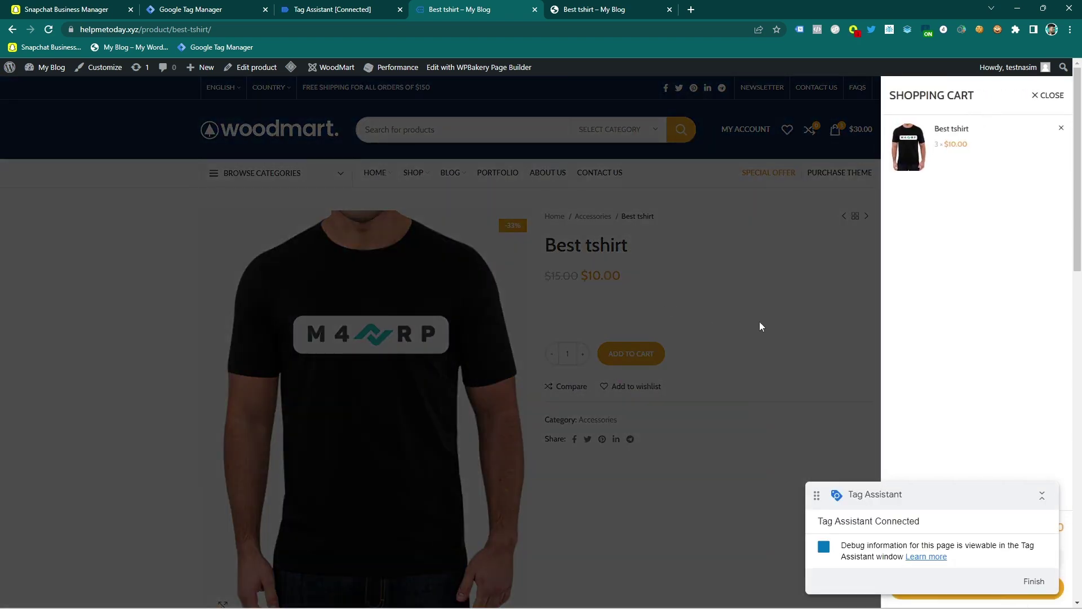
Review all three fired Snap pixel events in Snap Pixel Helper, finding no add-to-cart event.
click(335, 8)
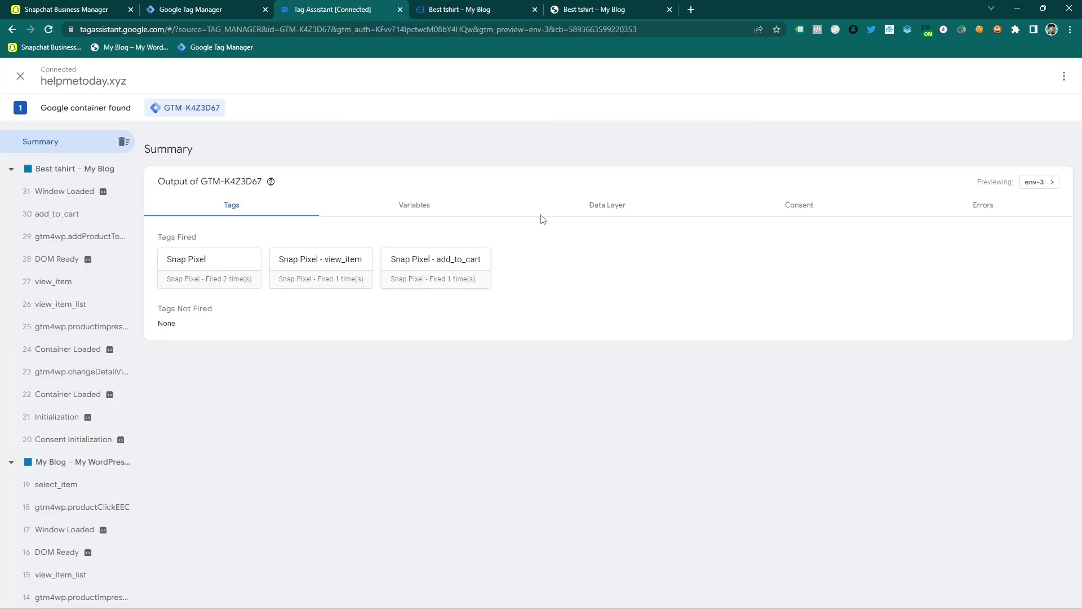
click(477, 6)
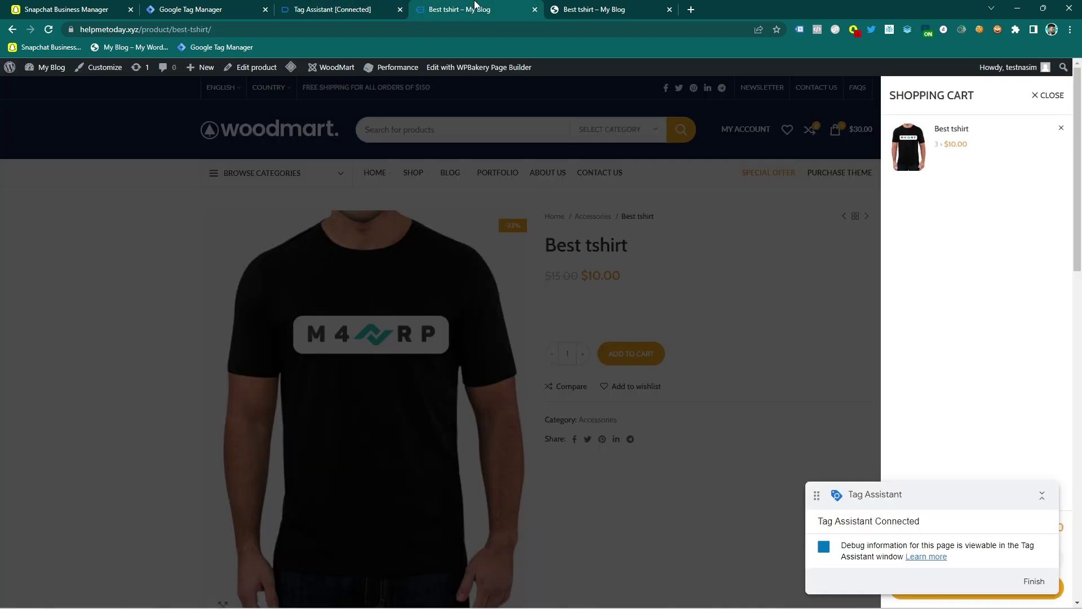
click(853, 30)
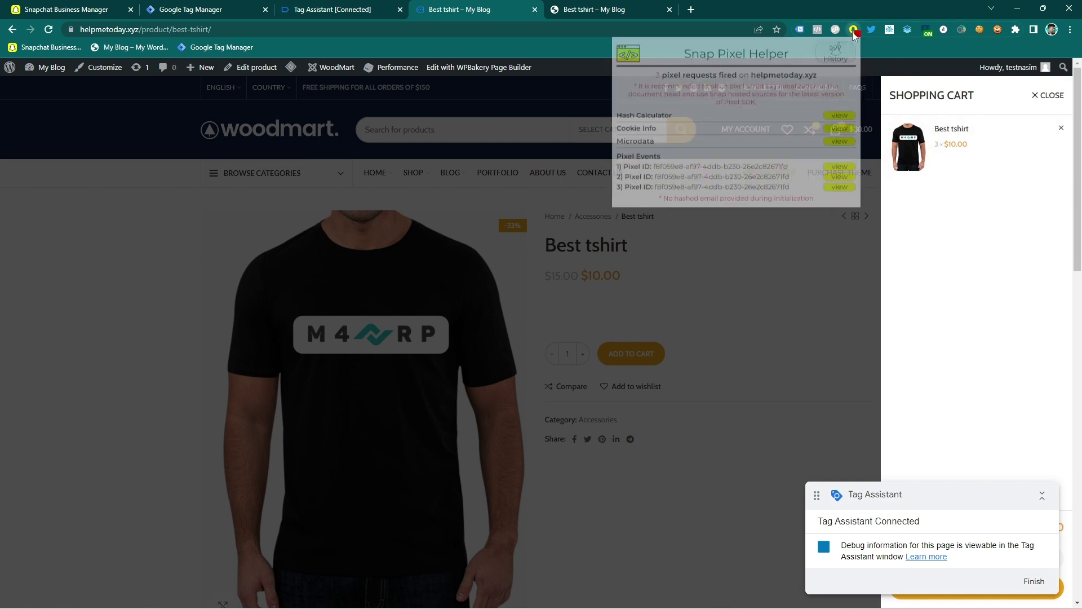
click(842, 189)
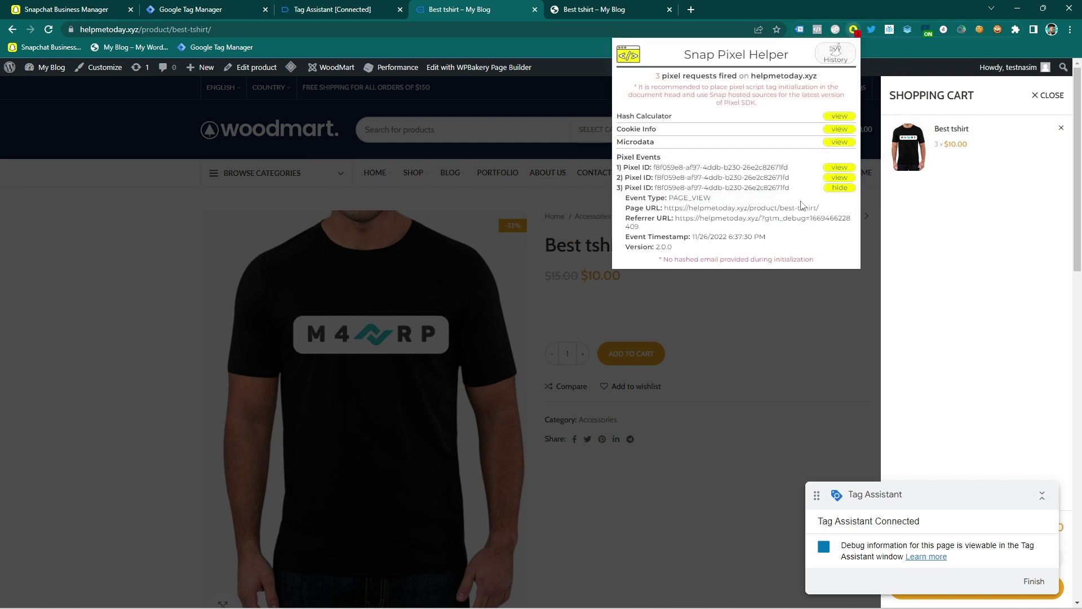
click(840, 177)
click(836, 168)
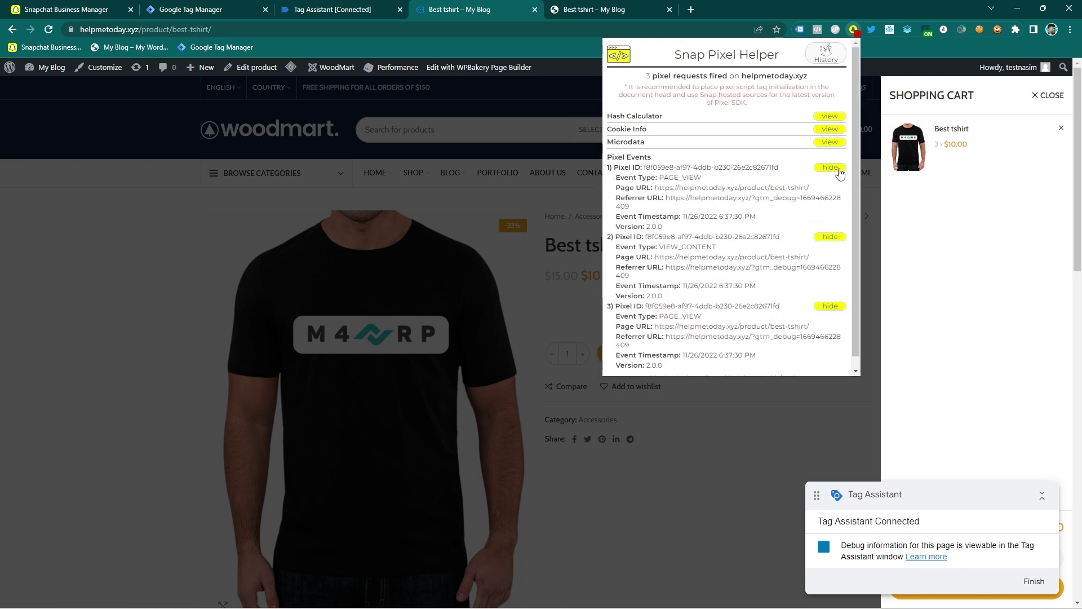
click(839, 170)
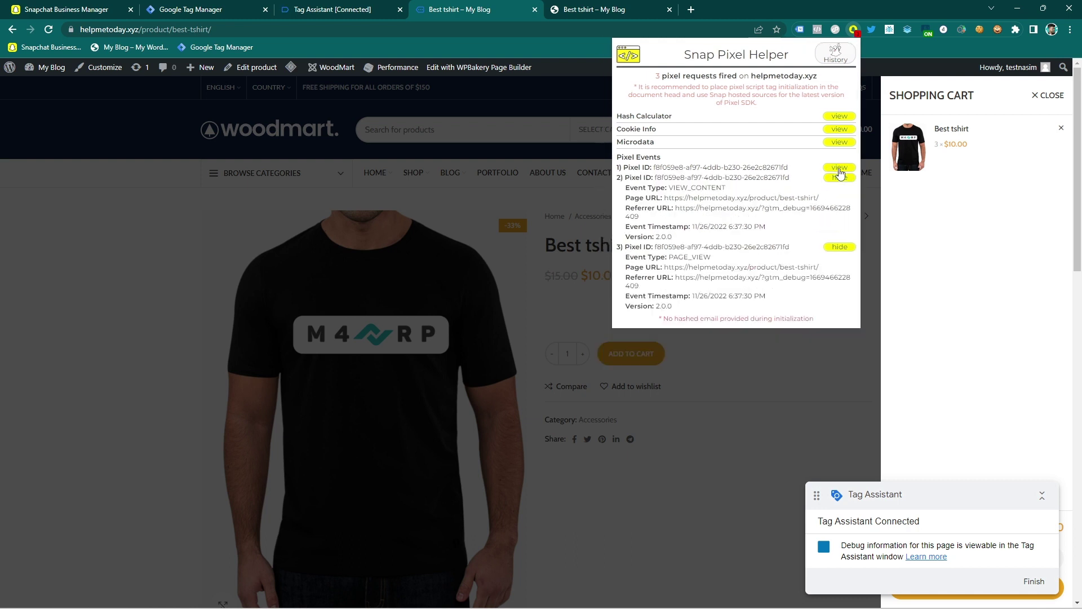
click(552, 169)
Edit the Snap Pixel - add_to_cart tag configuration, choose Event Type Add Cart, and save.
click(213, 7)
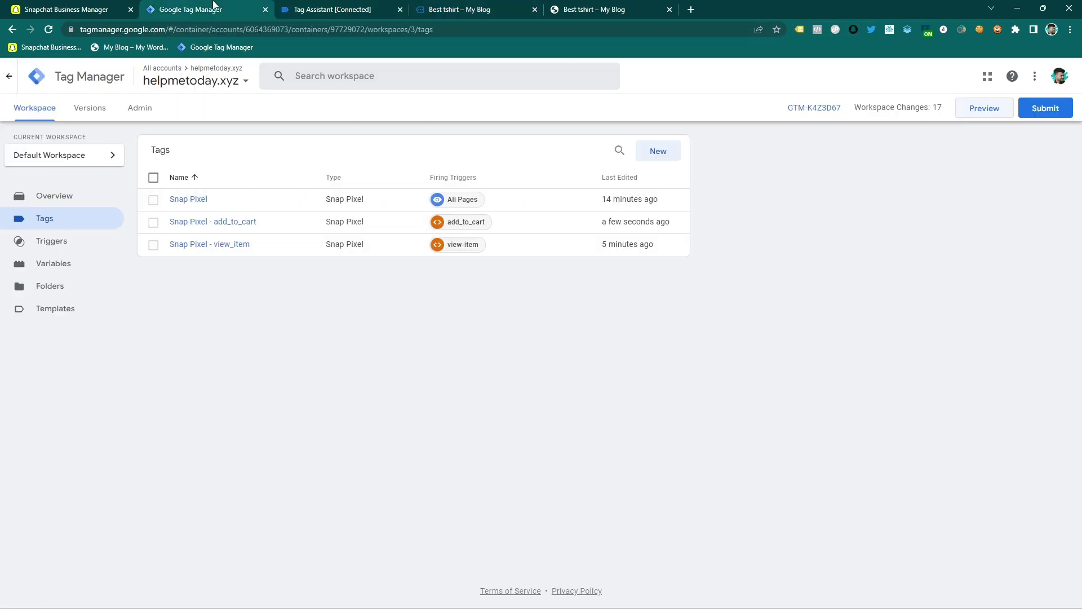
click(315, 6)
click(226, 7)
click(236, 224)
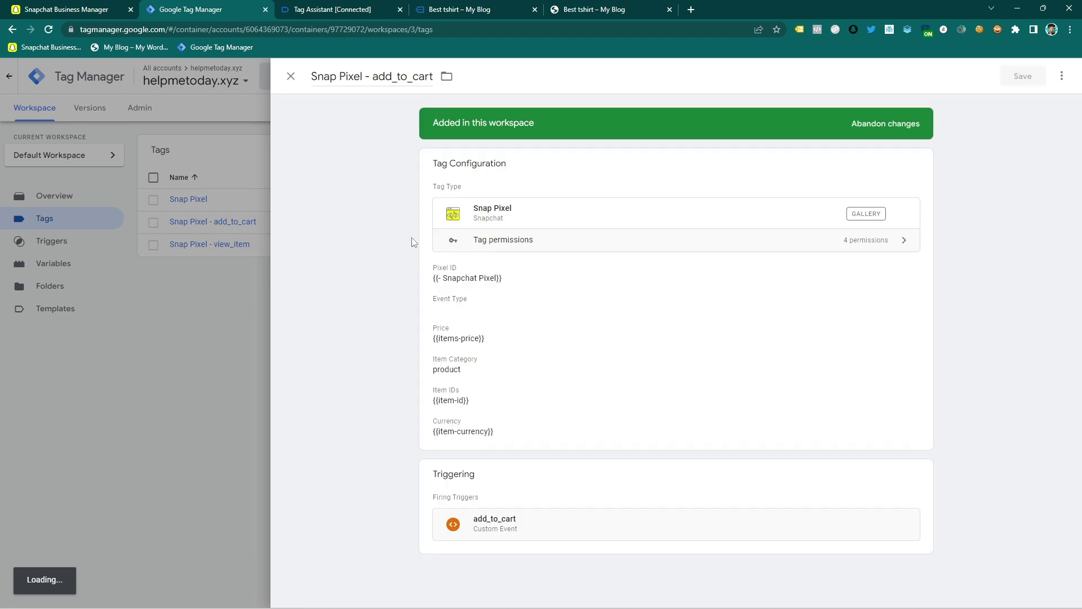
click(536, 288)
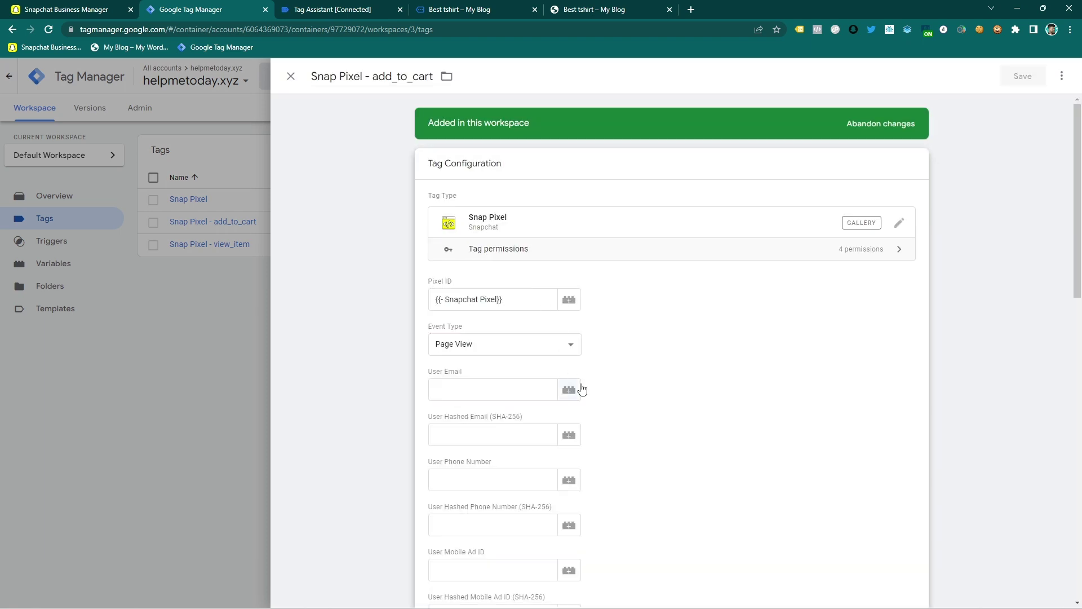
click(530, 351)
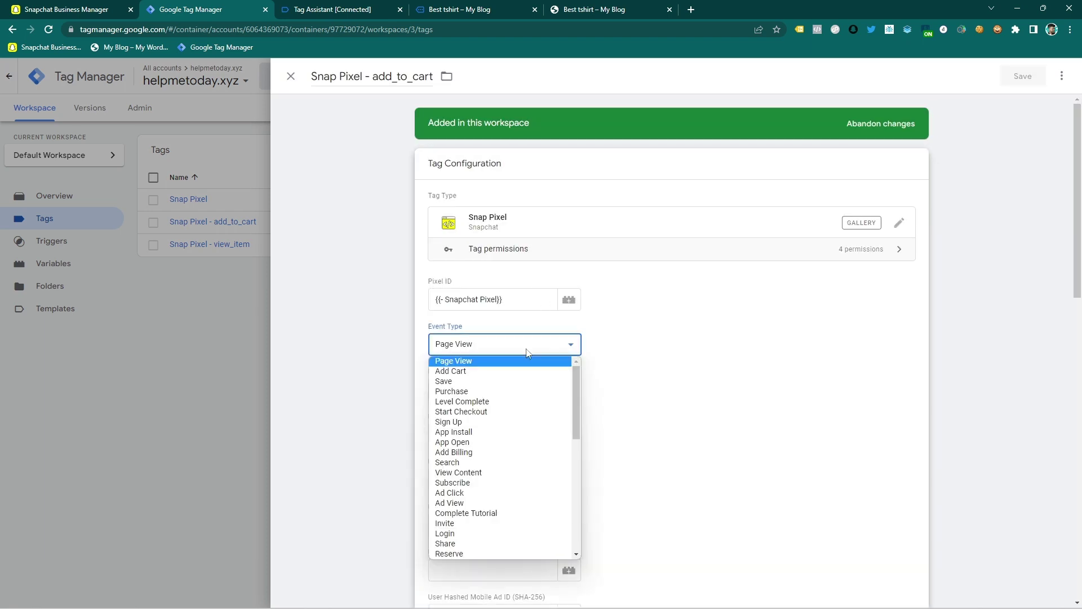
click(457, 375)
click(1022, 76)
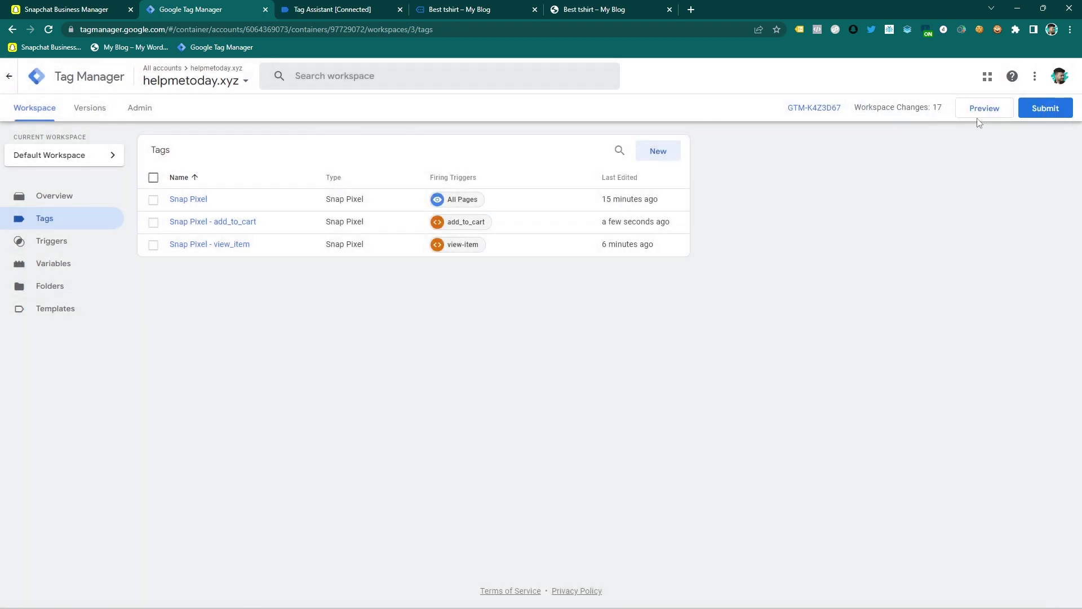
Start a Tag Manager preview of the store and open the Best tshirt product page.
click(984, 117)
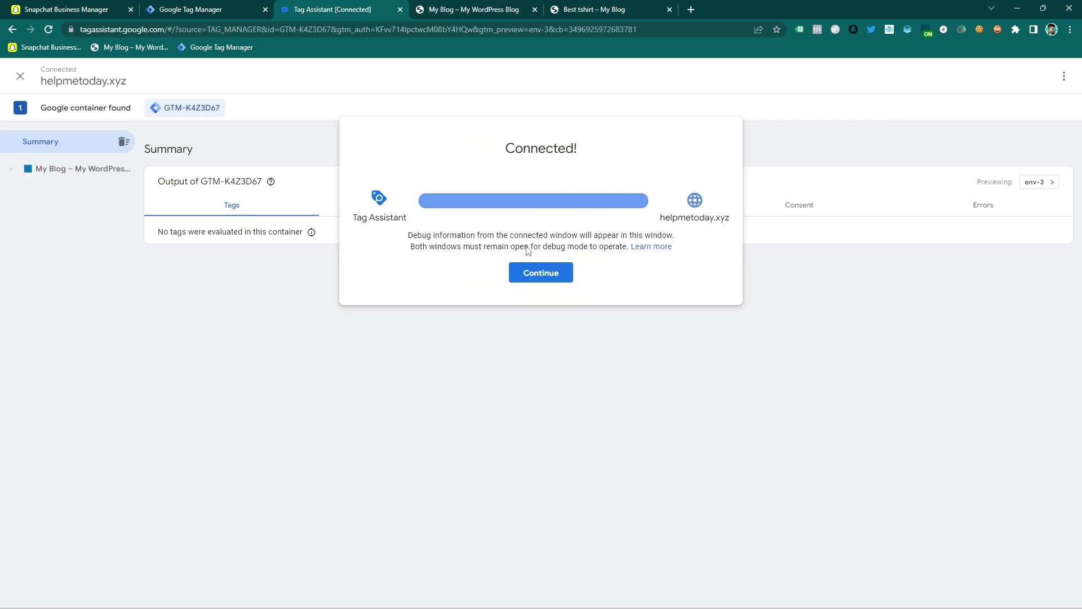
click(541, 273)
key(ctrl+Tab)
scroll(507, 316, down, 4)
scroll(649, 404, down, 3)
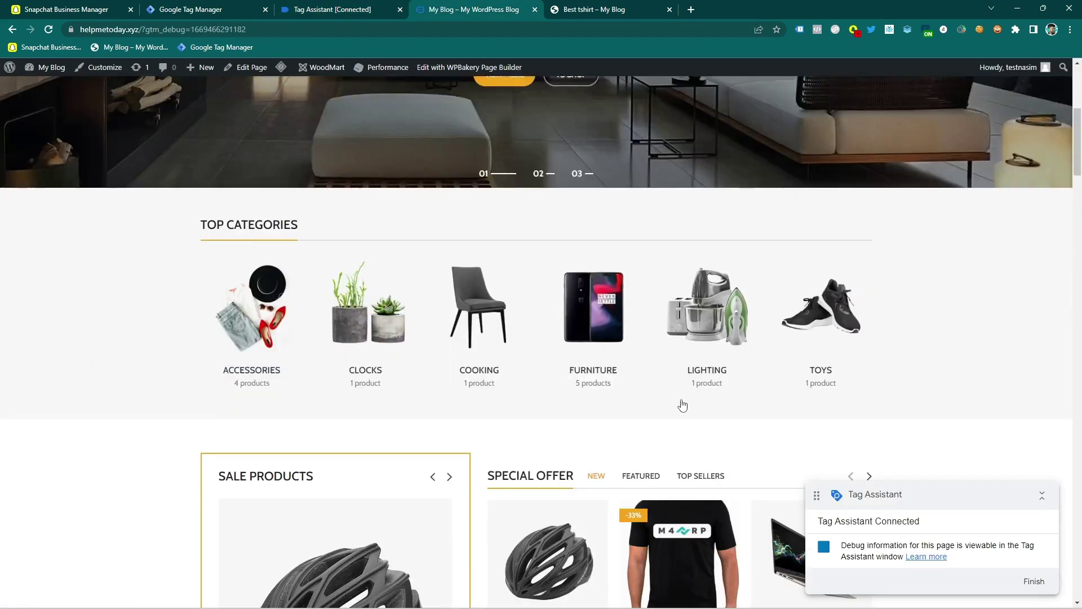
click(669, 435)
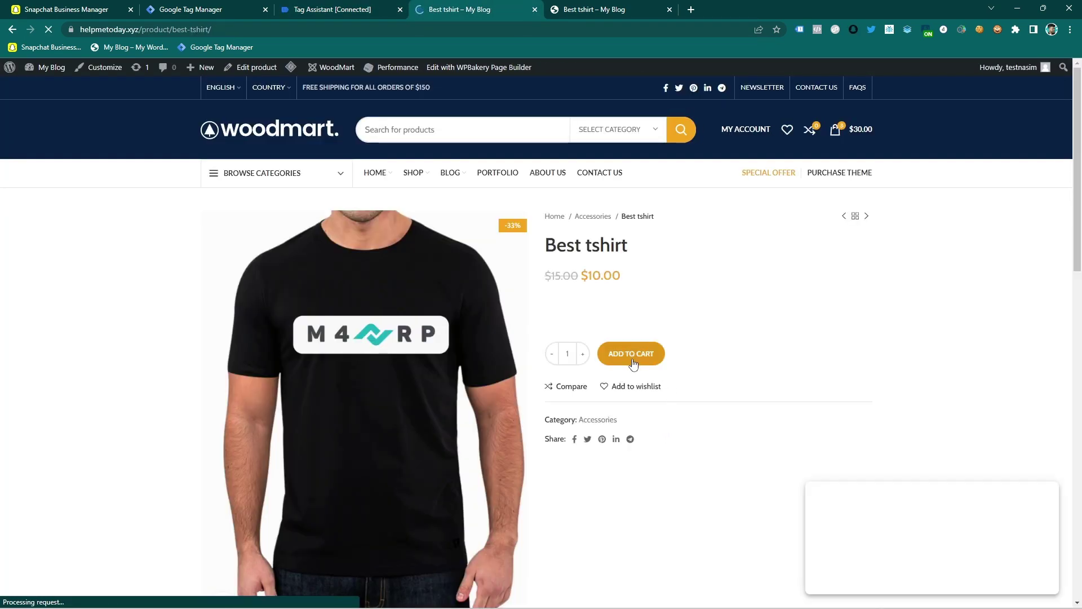
Add the Best tshirt to the cart and check the third Snap pixel event reads ADD_CART.
click(633, 354)
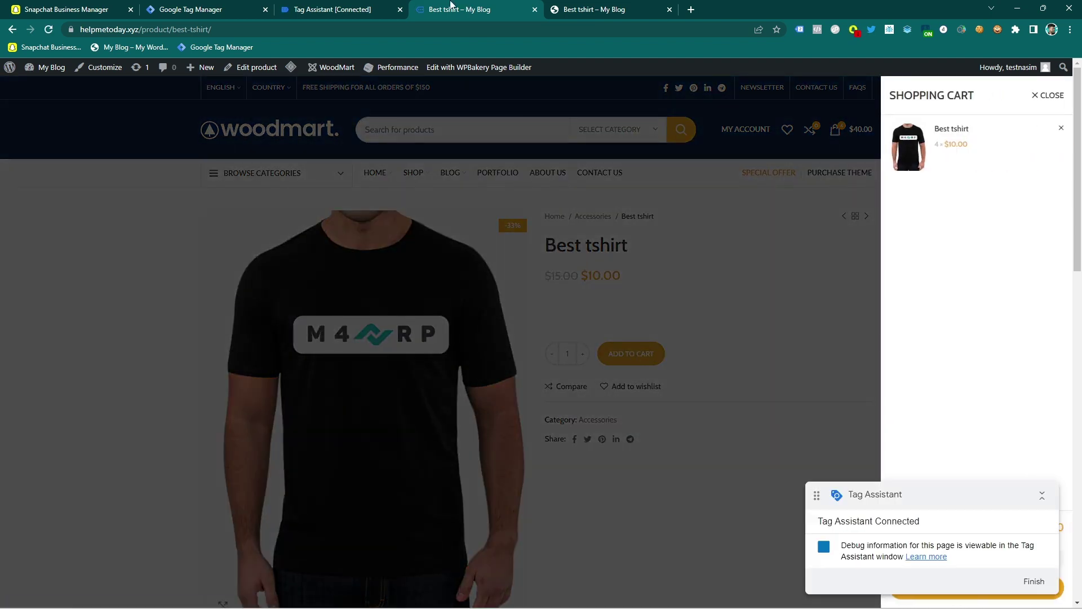
click(856, 30)
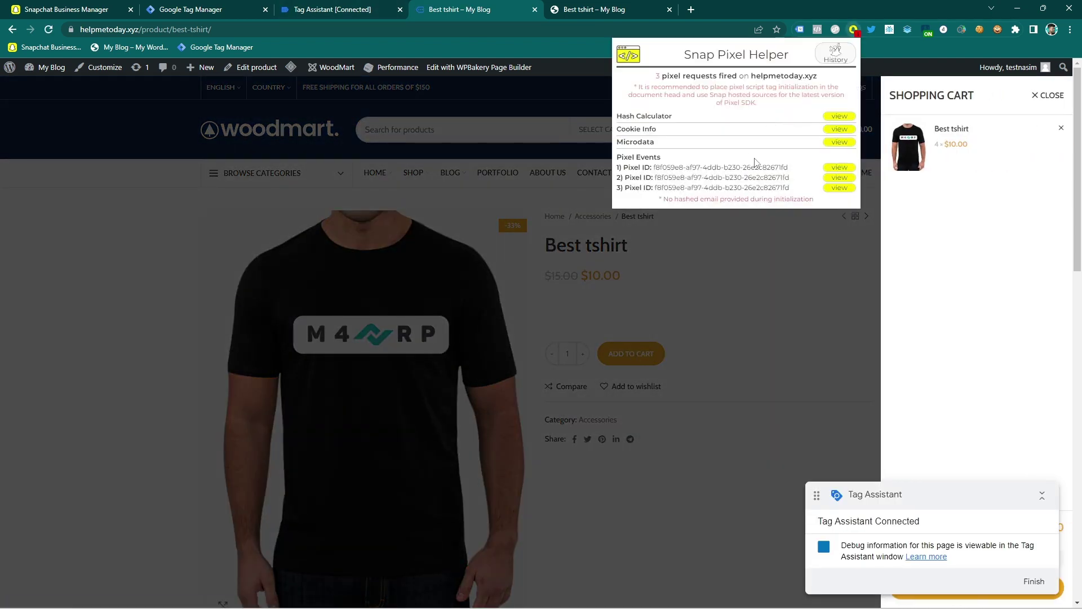
click(839, 188)
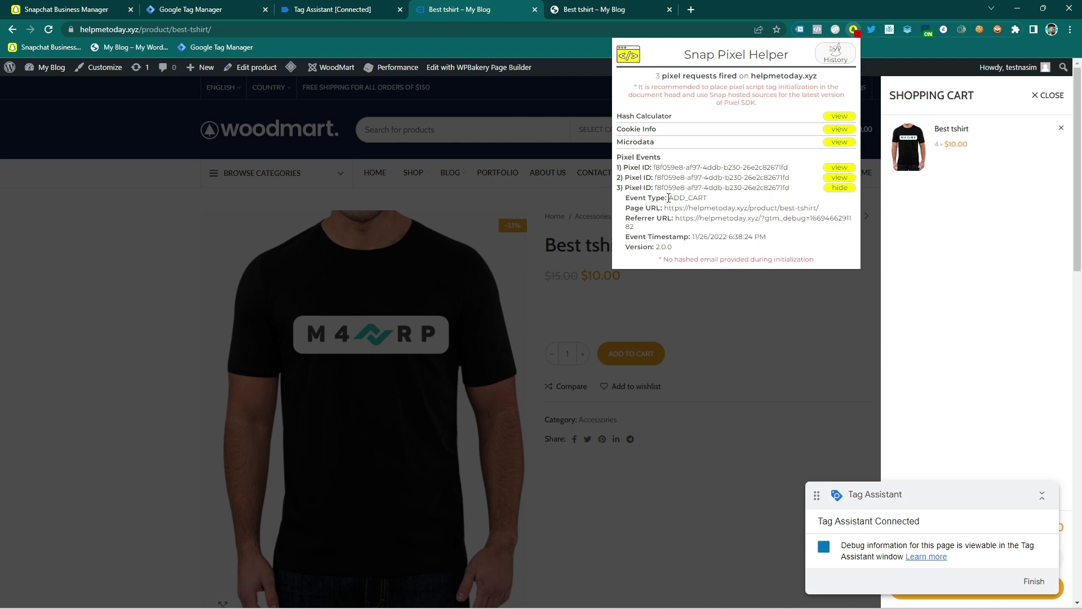
drag(668, 198, 737, 201)
click(735, 314)
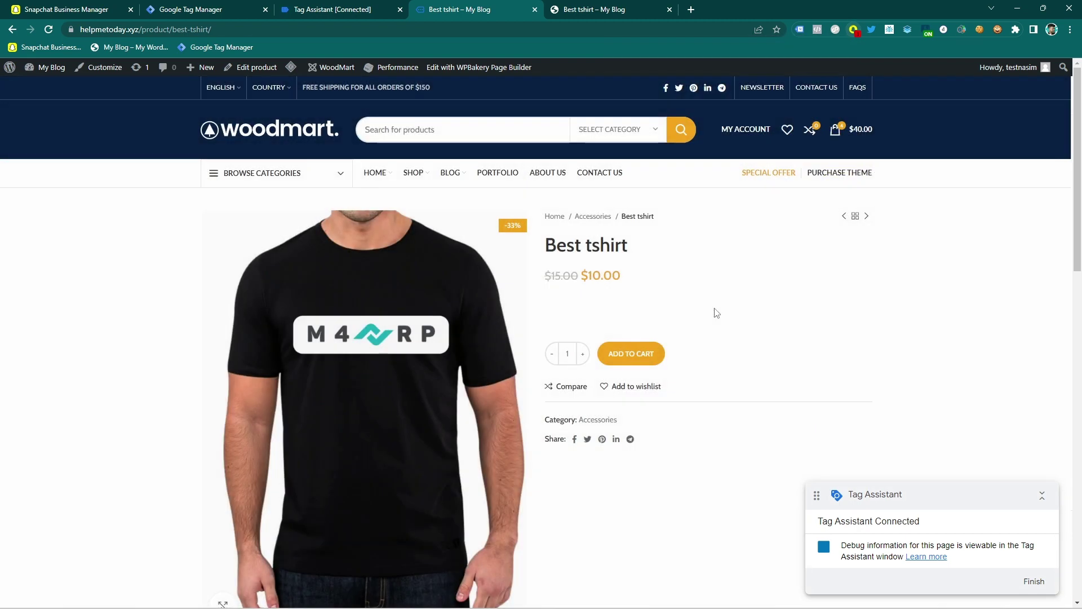
Inspect the Snap Pixel - add_to_cart tag's full properties as fired on message 29.
click(361, 10)
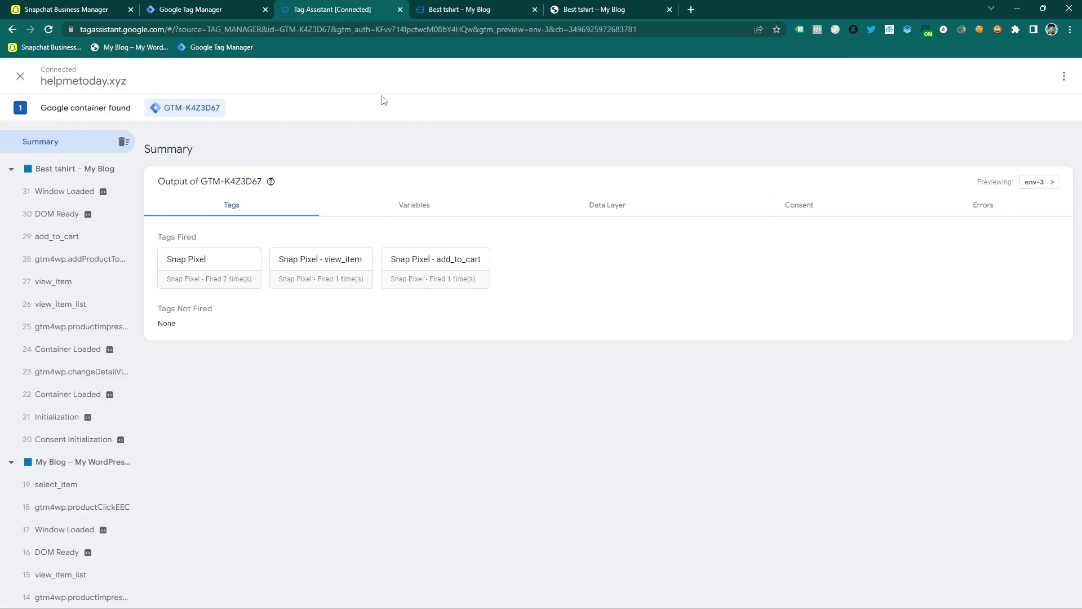
click(425, 274)
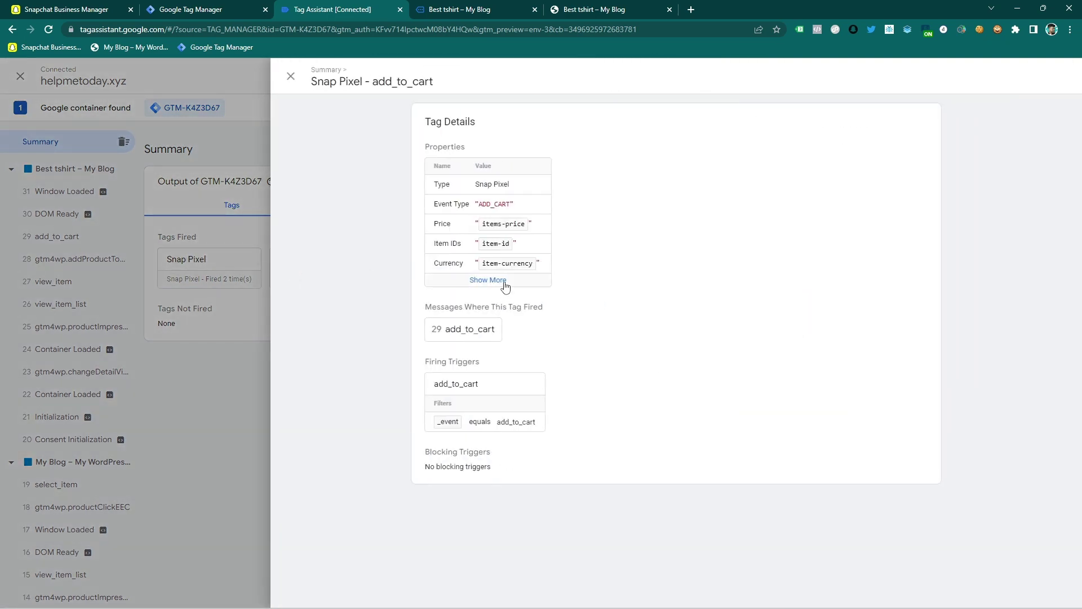
click(502, 282)
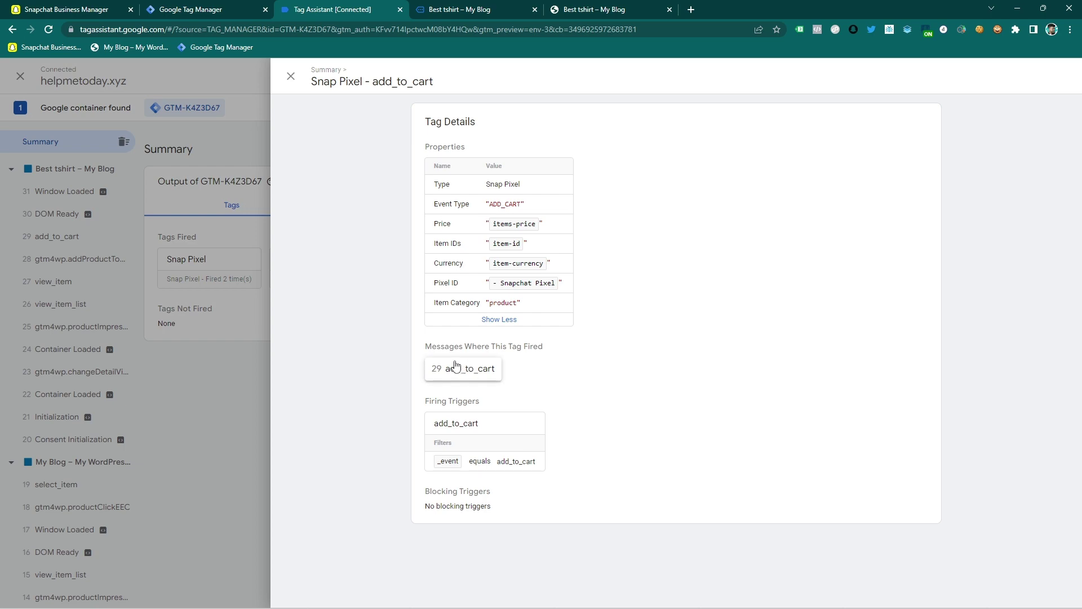
click(472, 369)
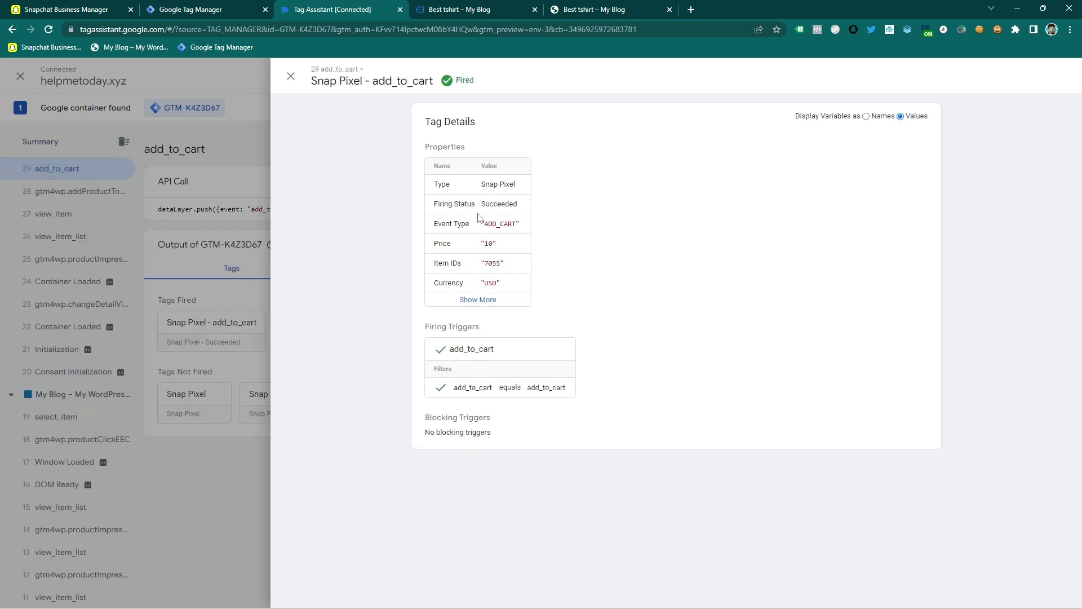
click(263, 292)
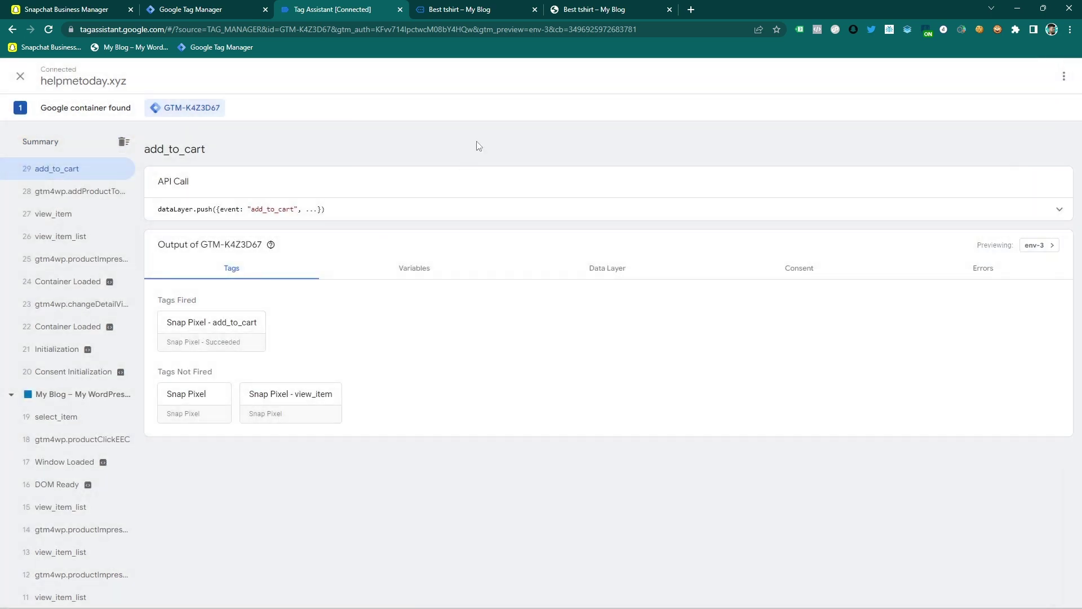
click(469, 10)
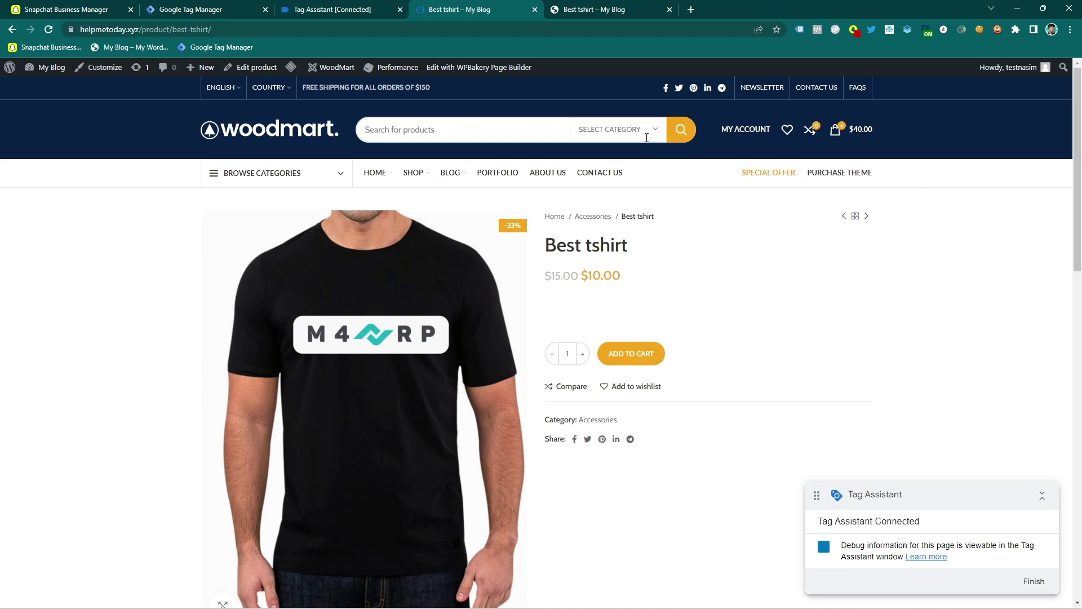
Submit and publish the workspace as a new container version with no name or description.
click(253, 9)
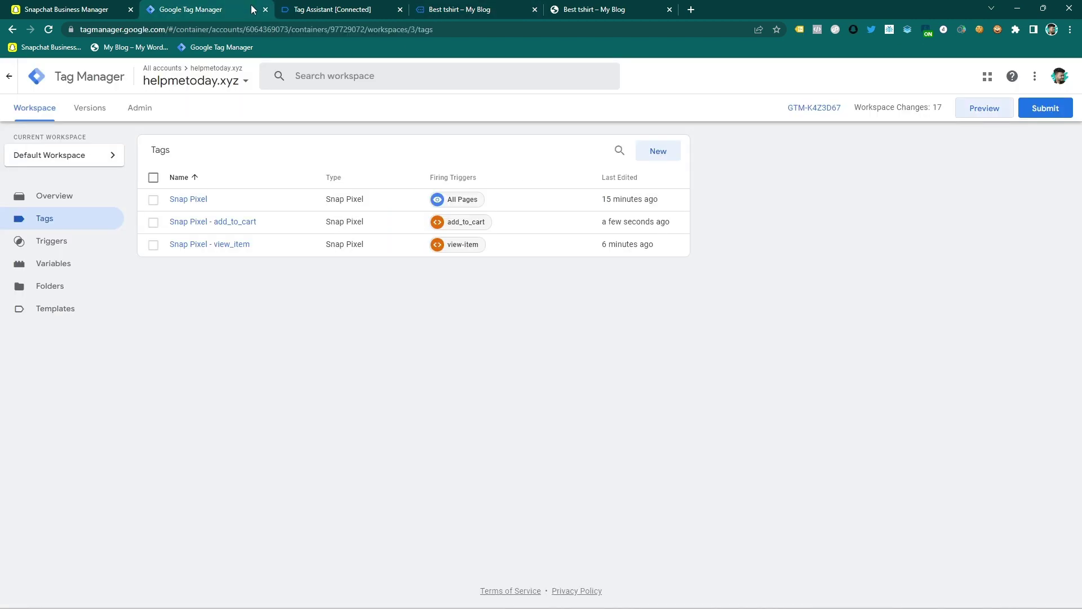
click(1046, 108)
click(1045, 73)
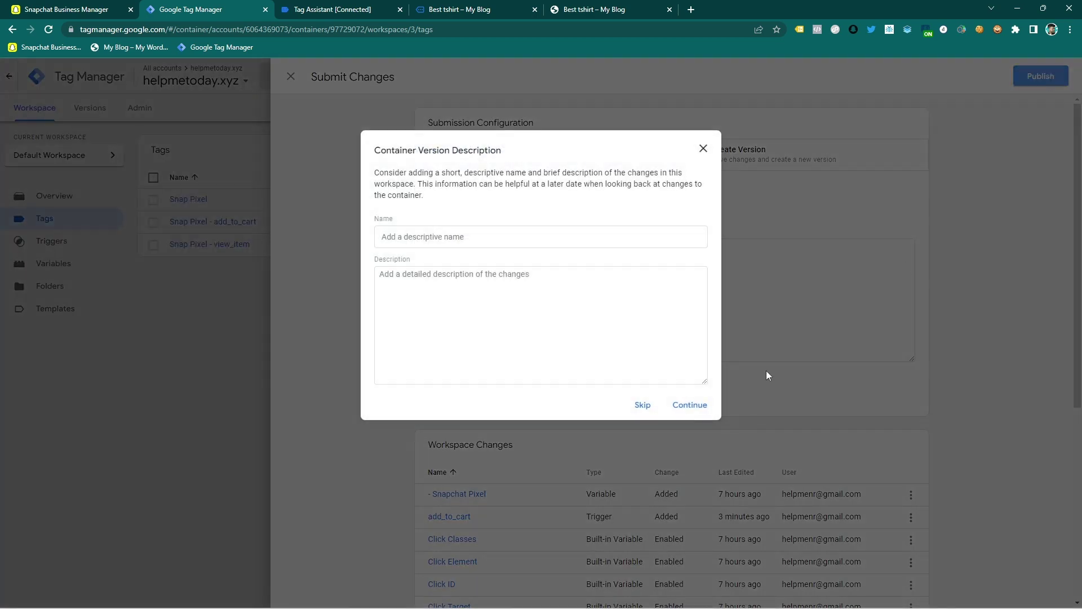
click(696, 409)
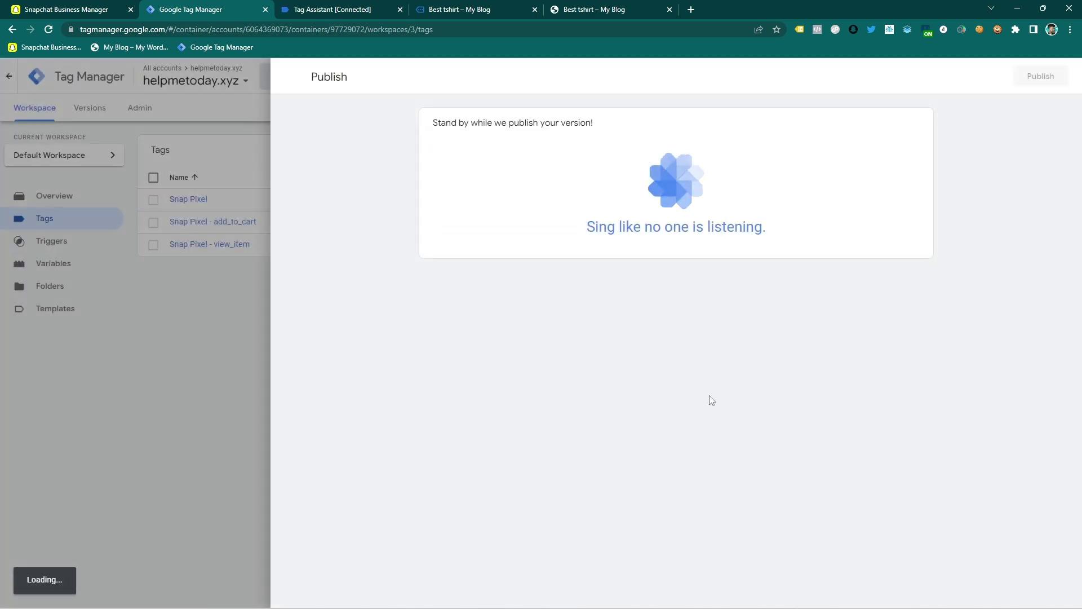